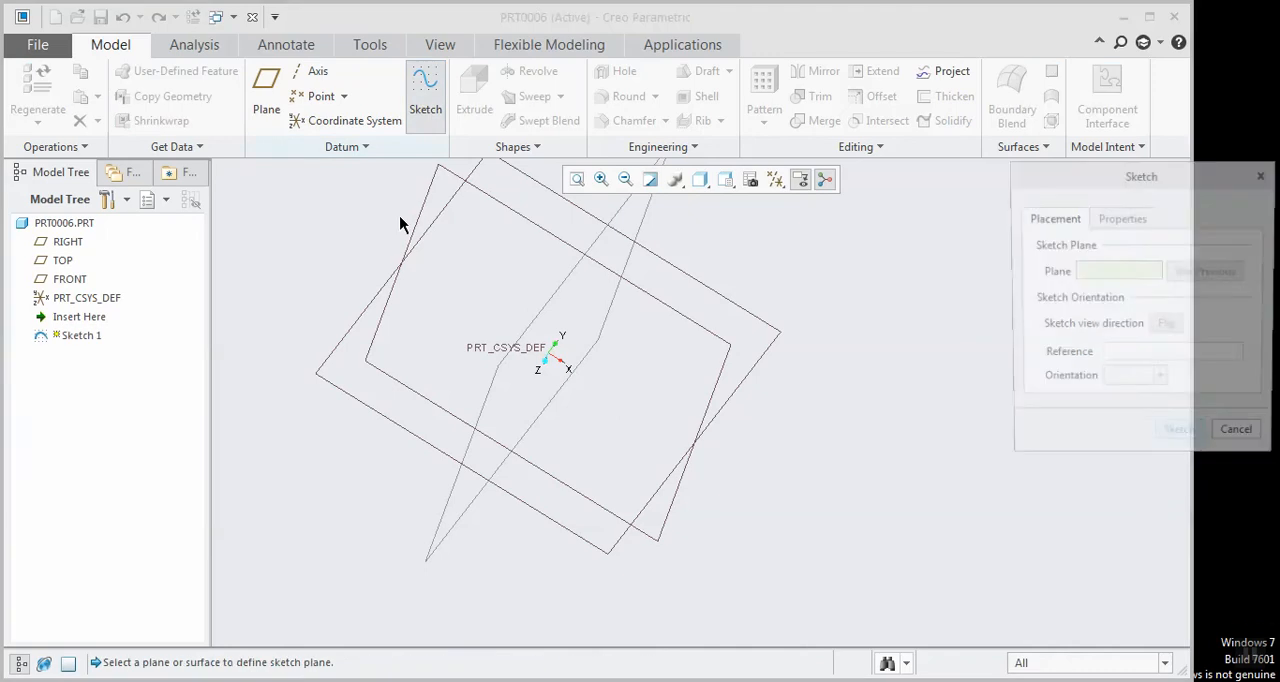
Start a sketch on the TOP datum plane and orient the view parallel to it
click(412, 237)
click(1188, 446)
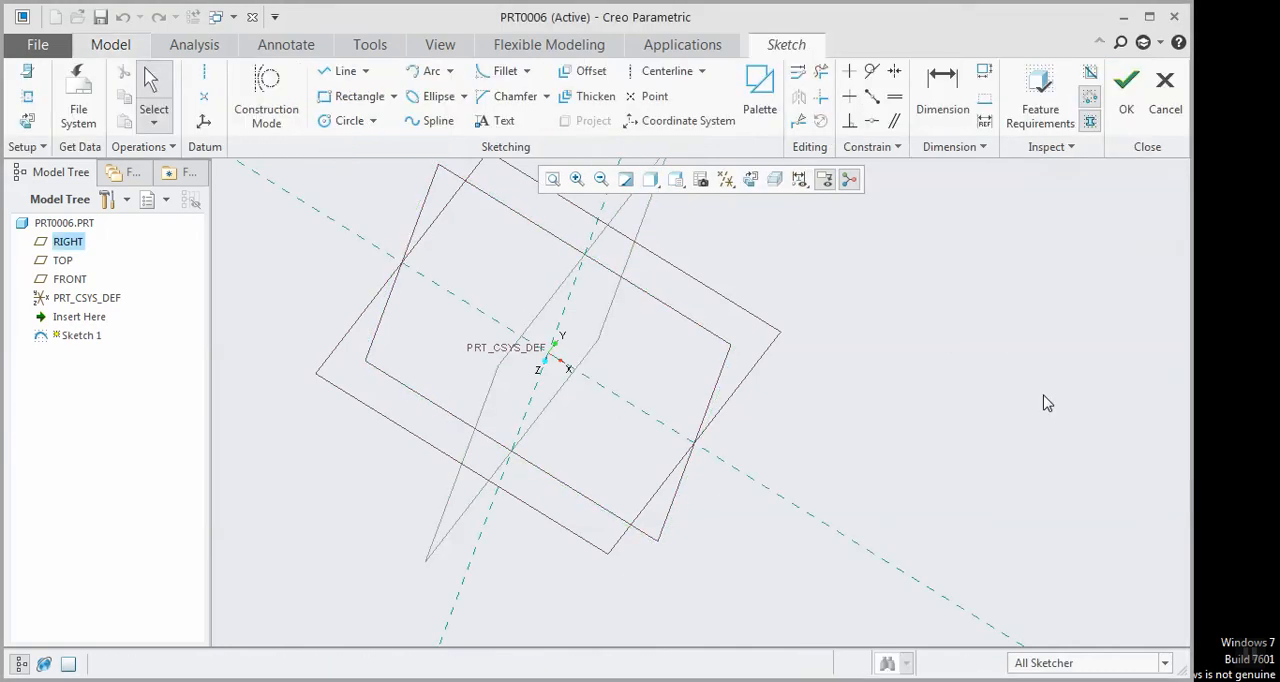
click(750, 180)
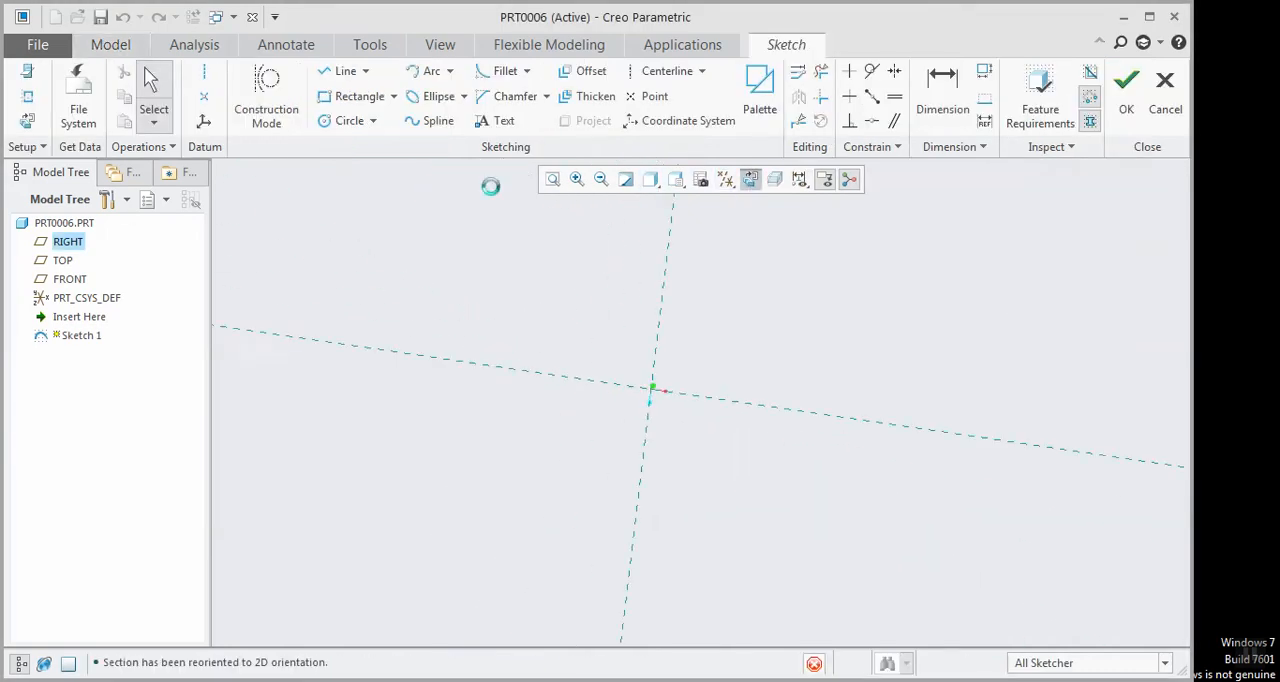
Sketch a wavy five-point spline from about 309 left and 110 above the origin to about 583 right and 168 above, and finish the sketch
click(344, 71)
click(430, 120)
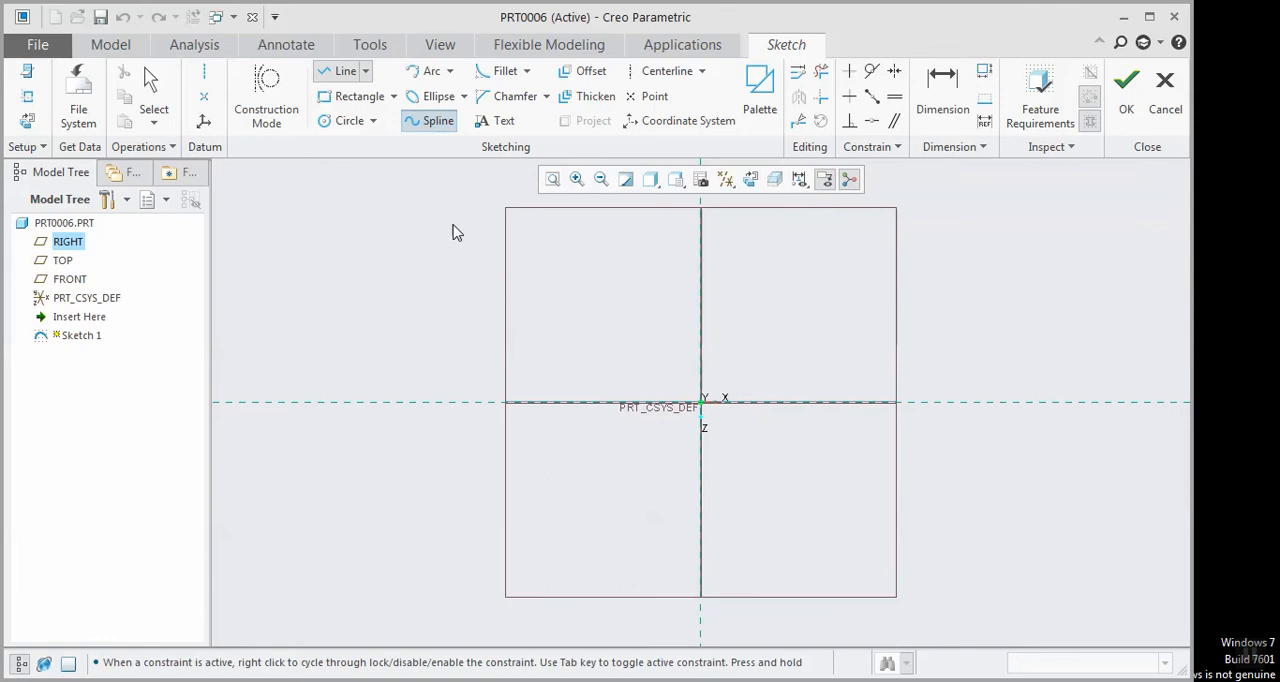
click(463, 318)
click(662, 488)
click(909, 470)
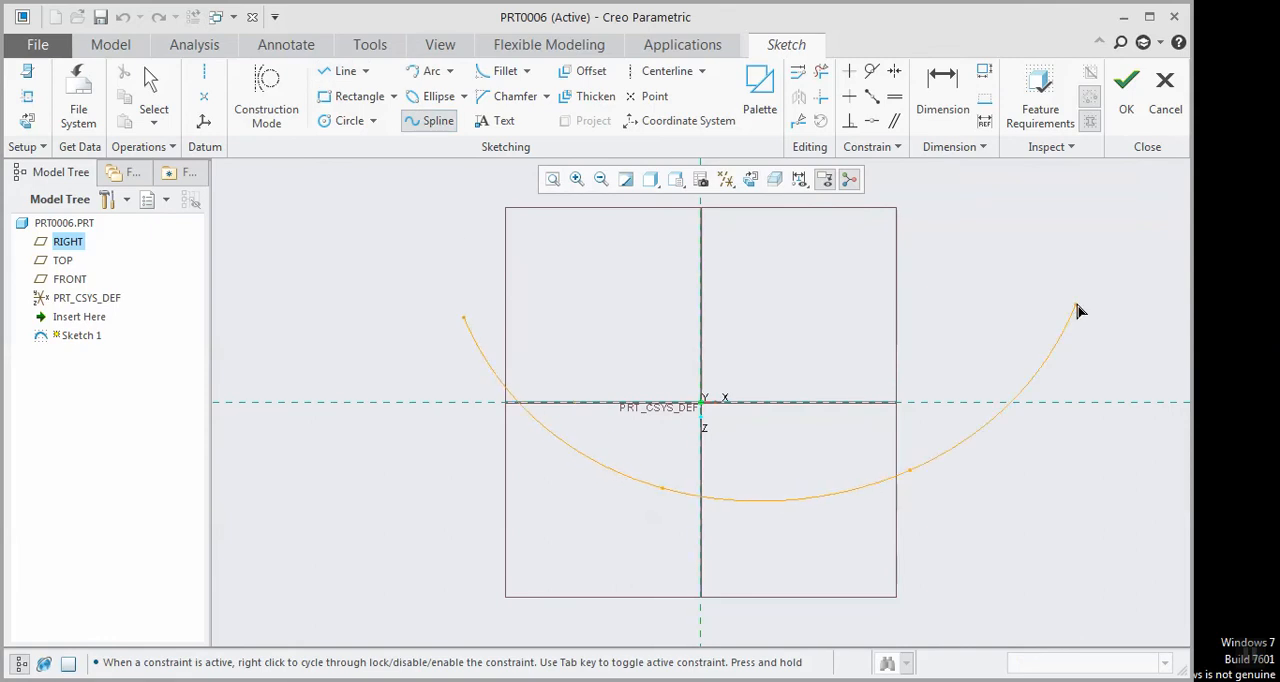
click(1076, 303)
click(1148, 274)
middle_click(1147, 274)
middle_click(970, 283)
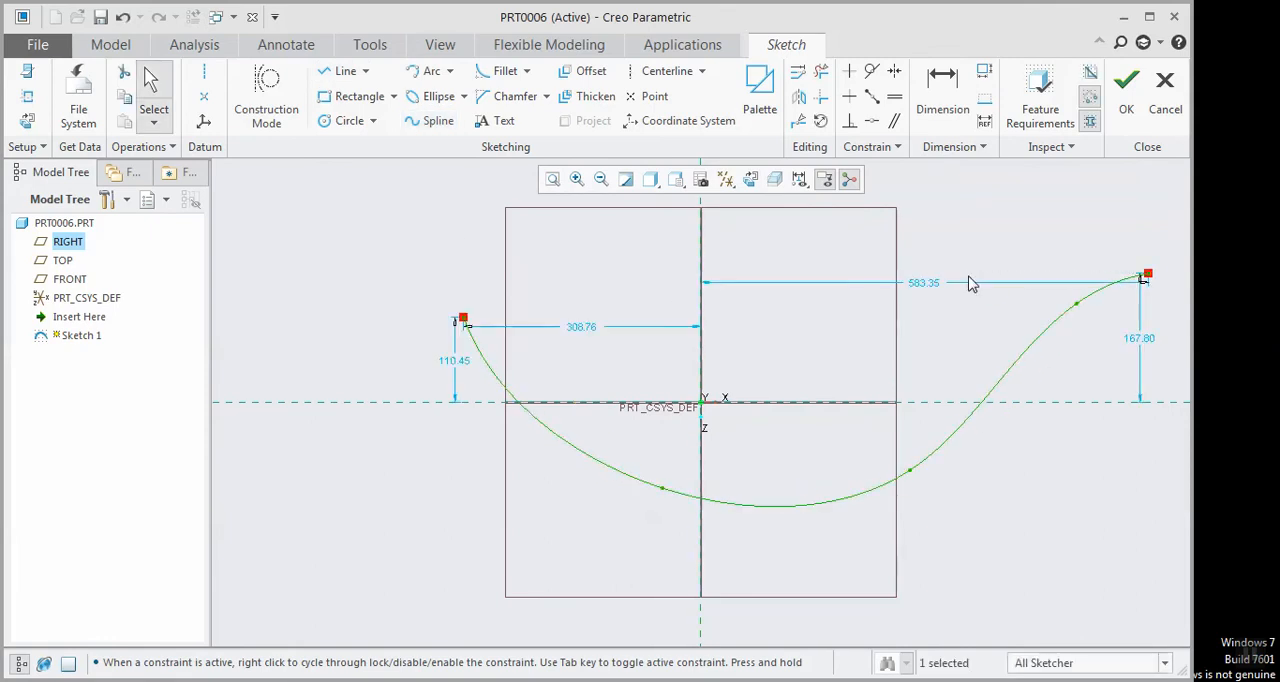
click(1126, 86)
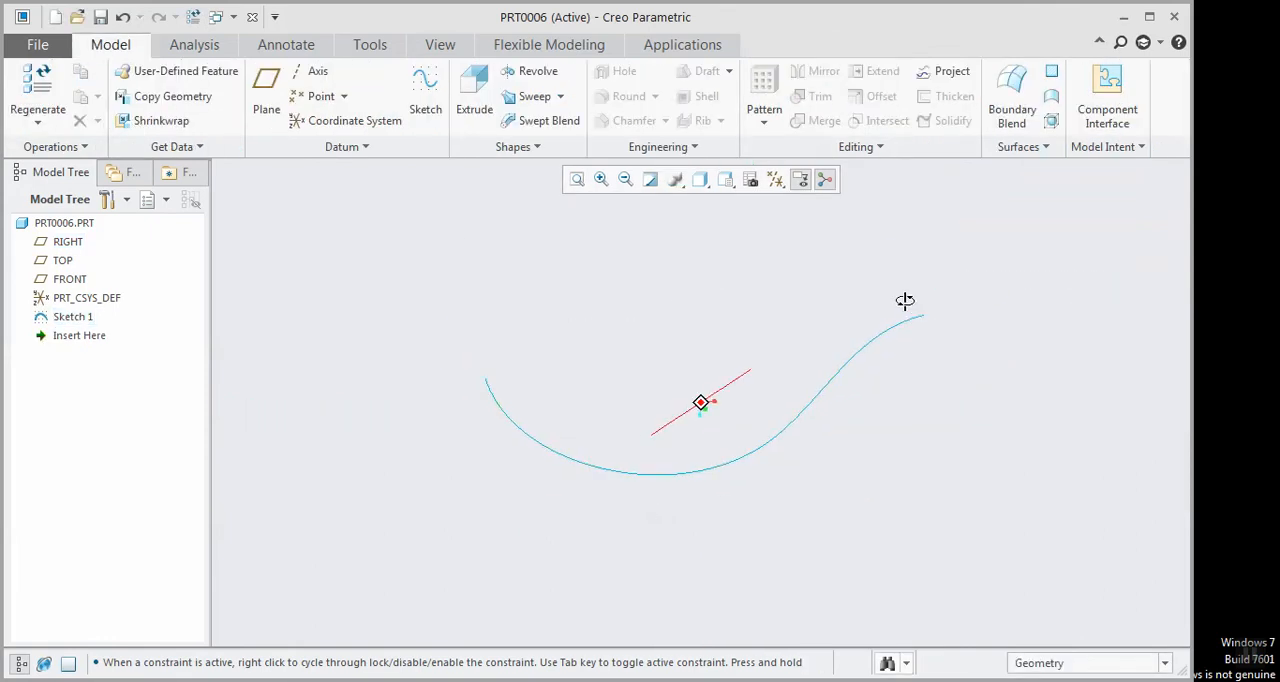
Start a swept blend using the sketched spline as the trajectory and show its section settings
click(541, 122)
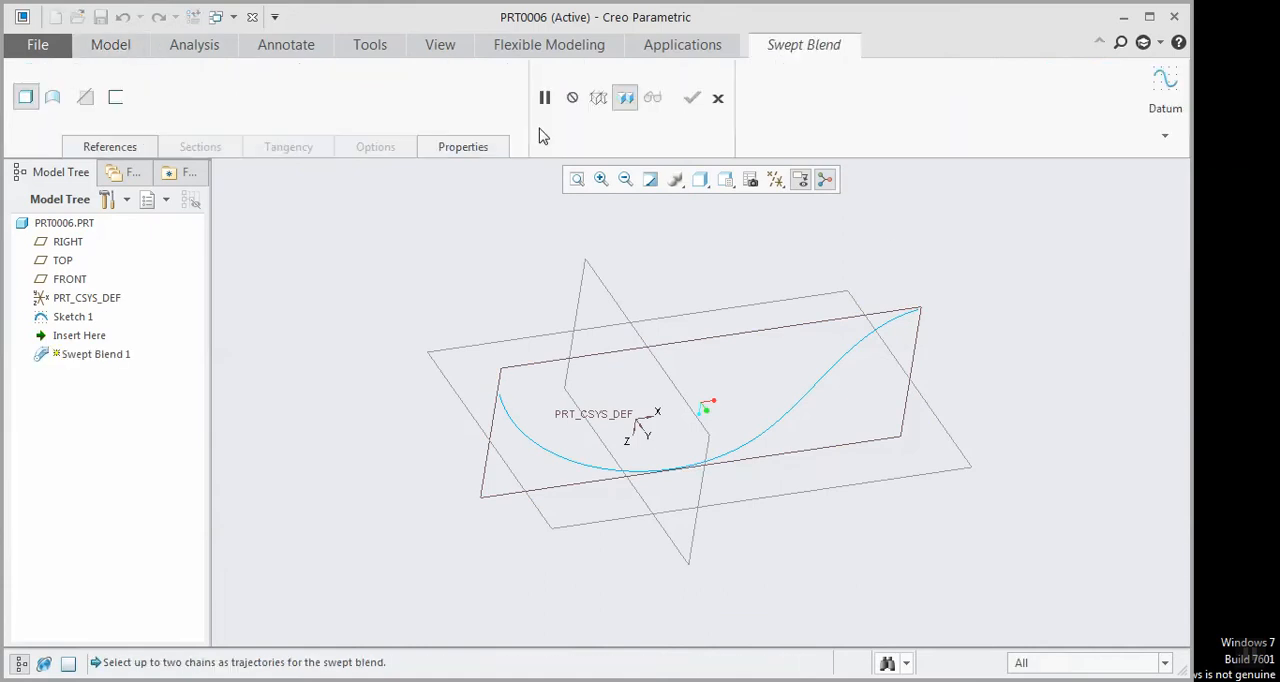
click(798, 413)
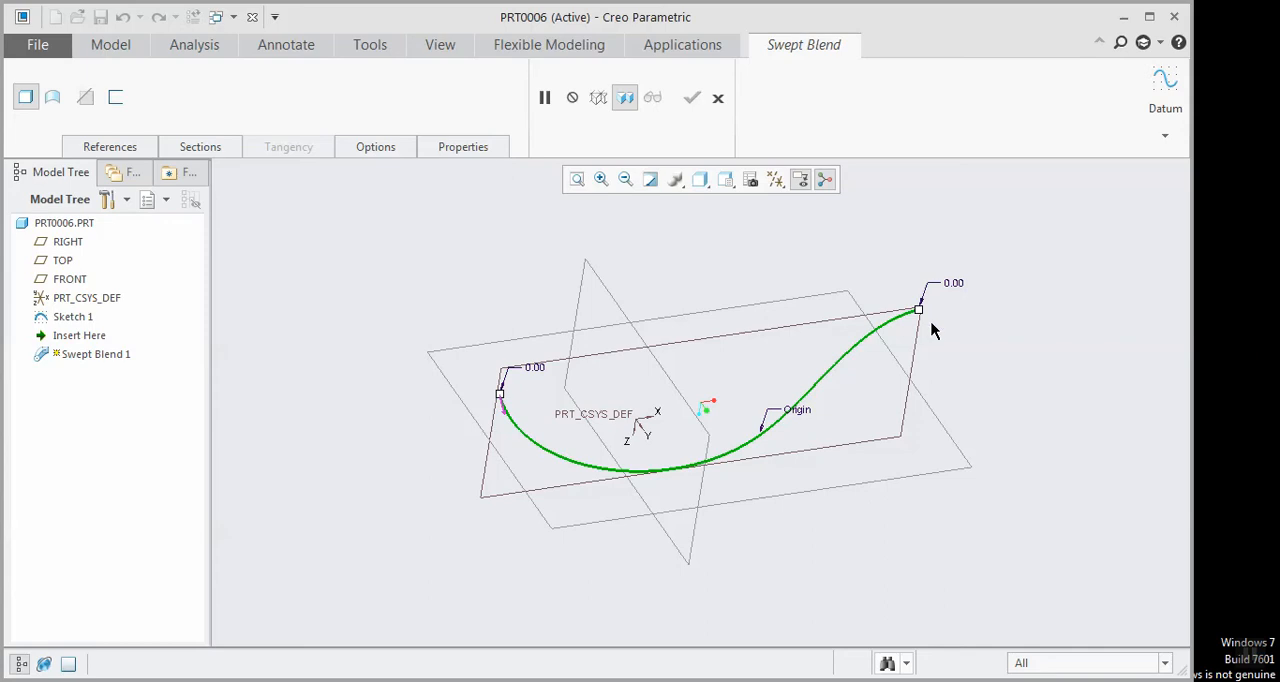
click(195, 148)
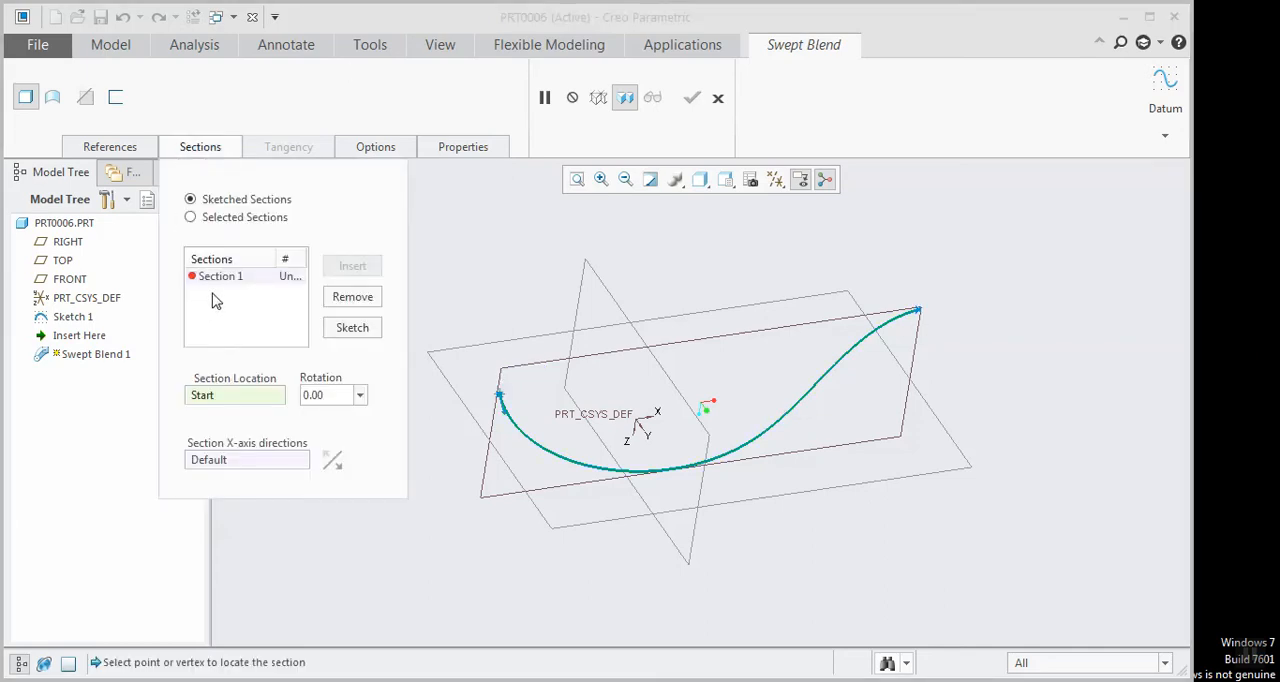
Sketch Section 1 as a circle about 134 in diameter centred on the trajectory's start point
click(352, 328)
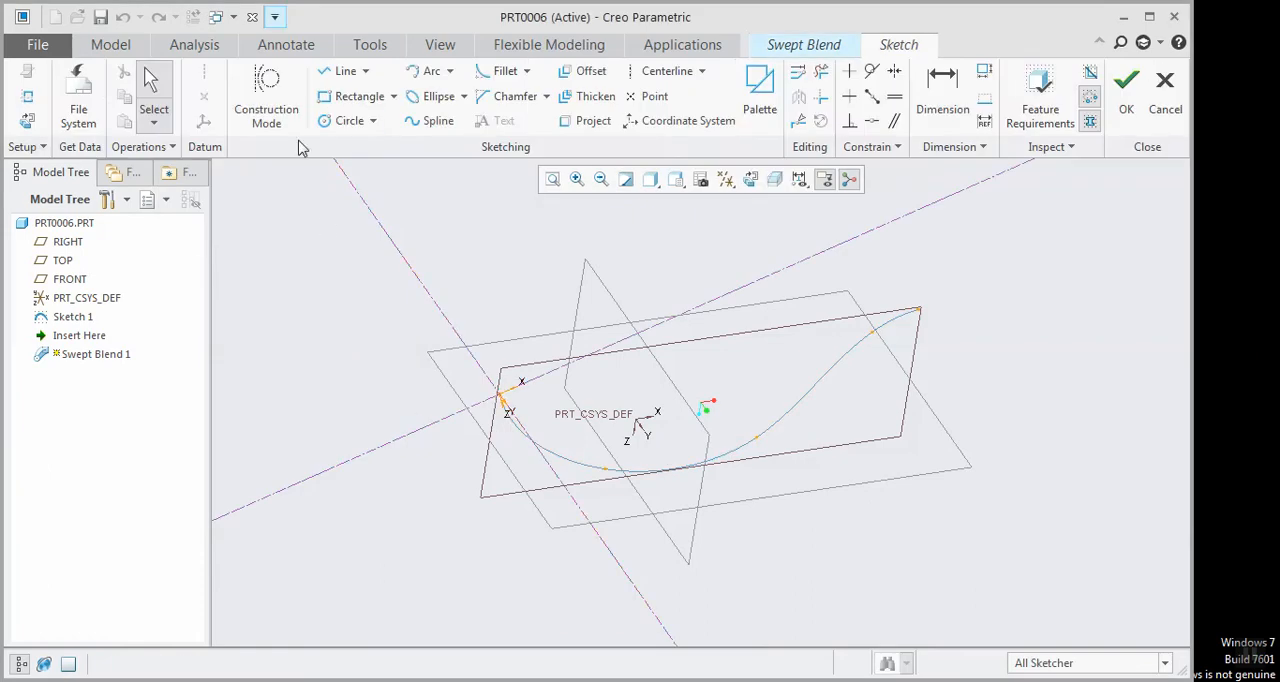
click(345, 120)
click(501, 396)
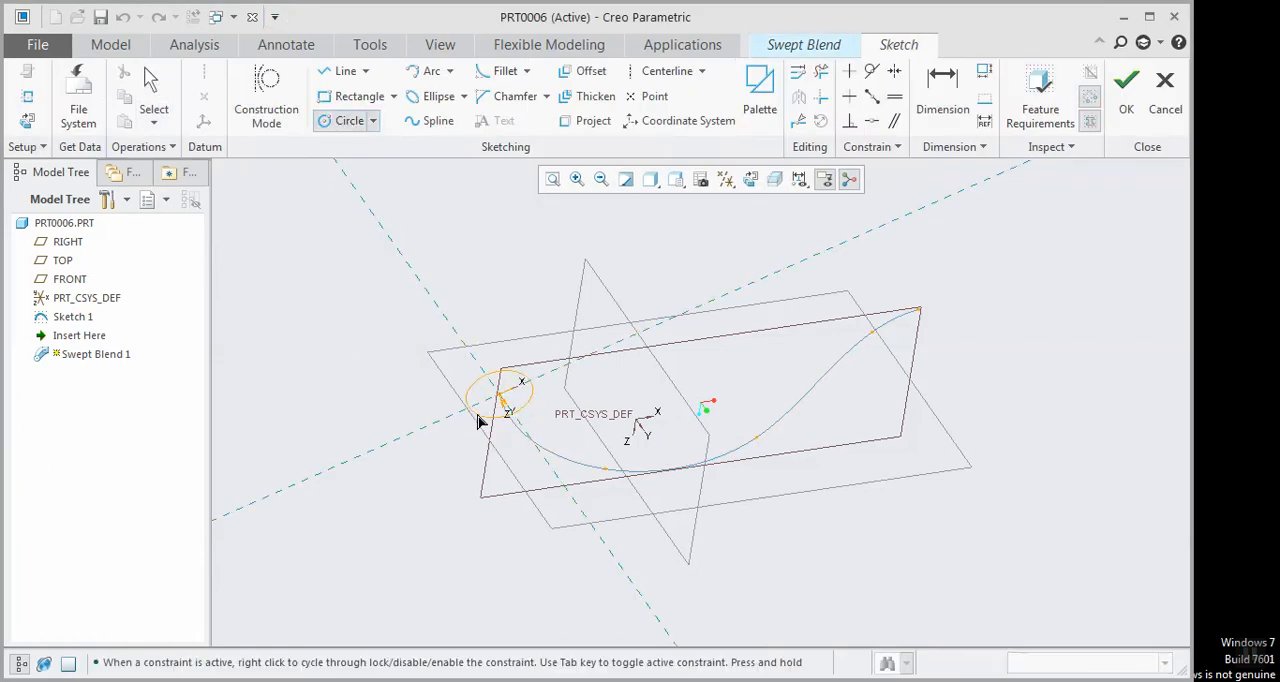
click(345, 421)
middle_click(345, 421)
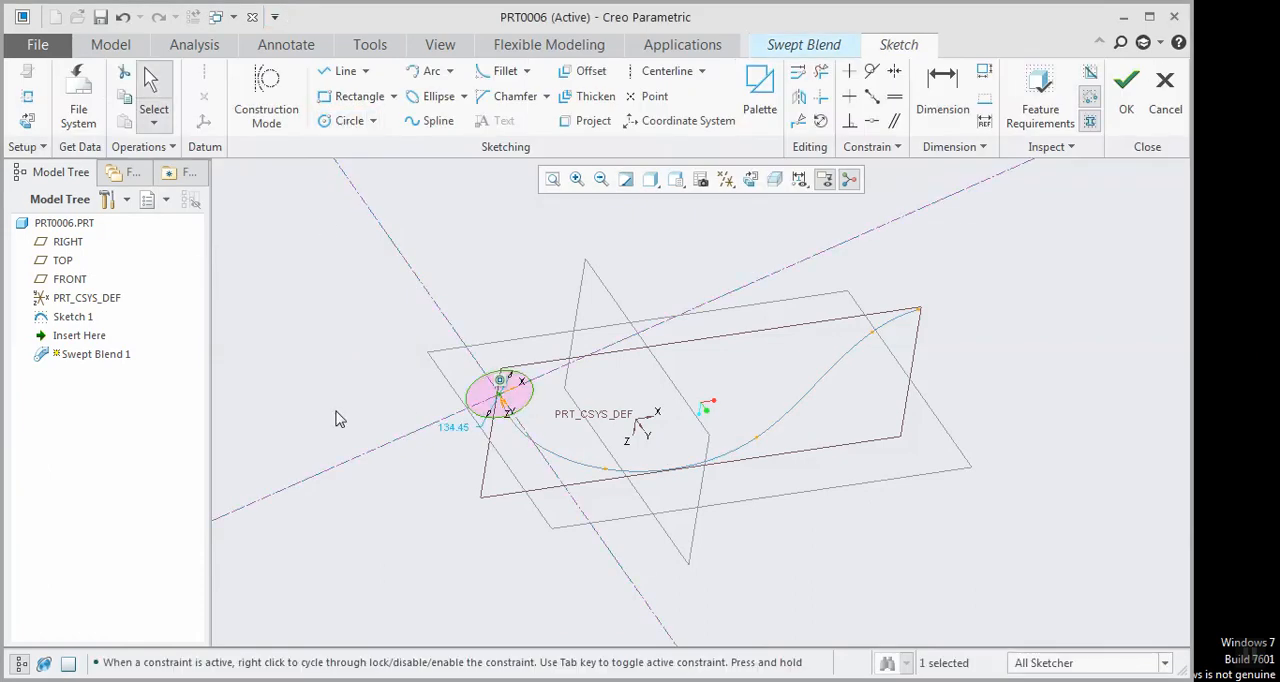
click(1112, 115)
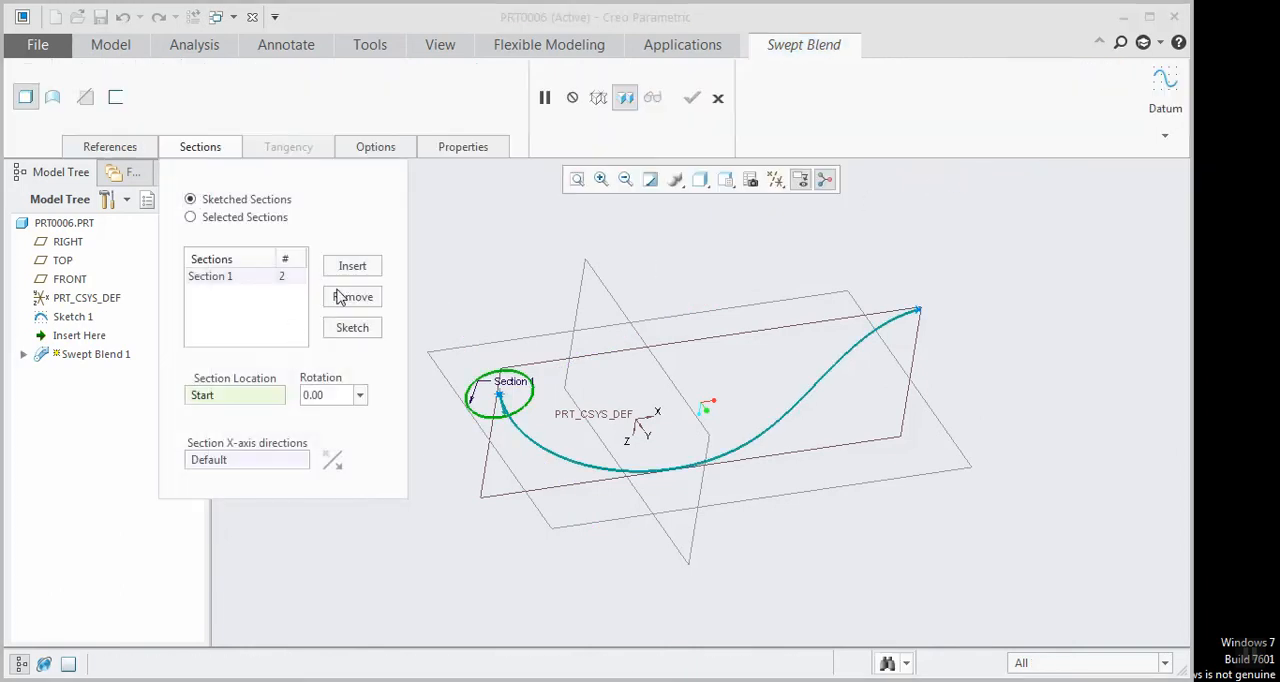
Add Section 2 at the trajectory's end as a centred circle about 73 in diameter and complete the swept blend
click(362, 268)
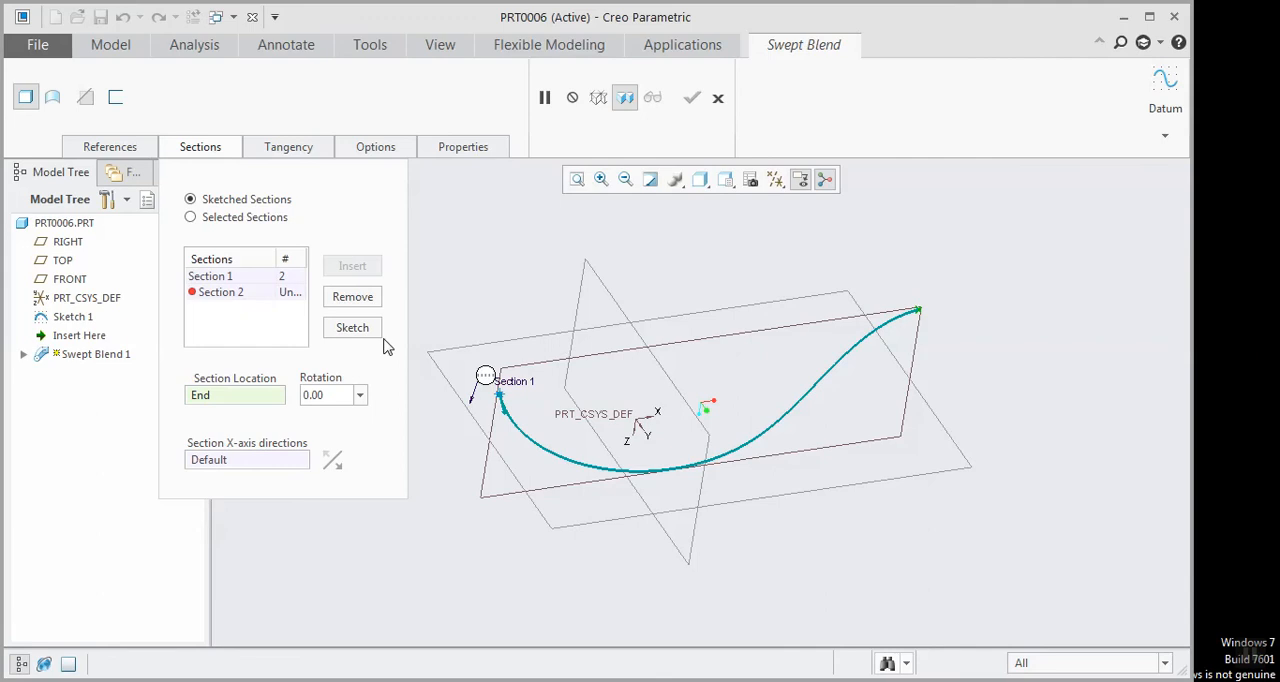
click(352, 327)
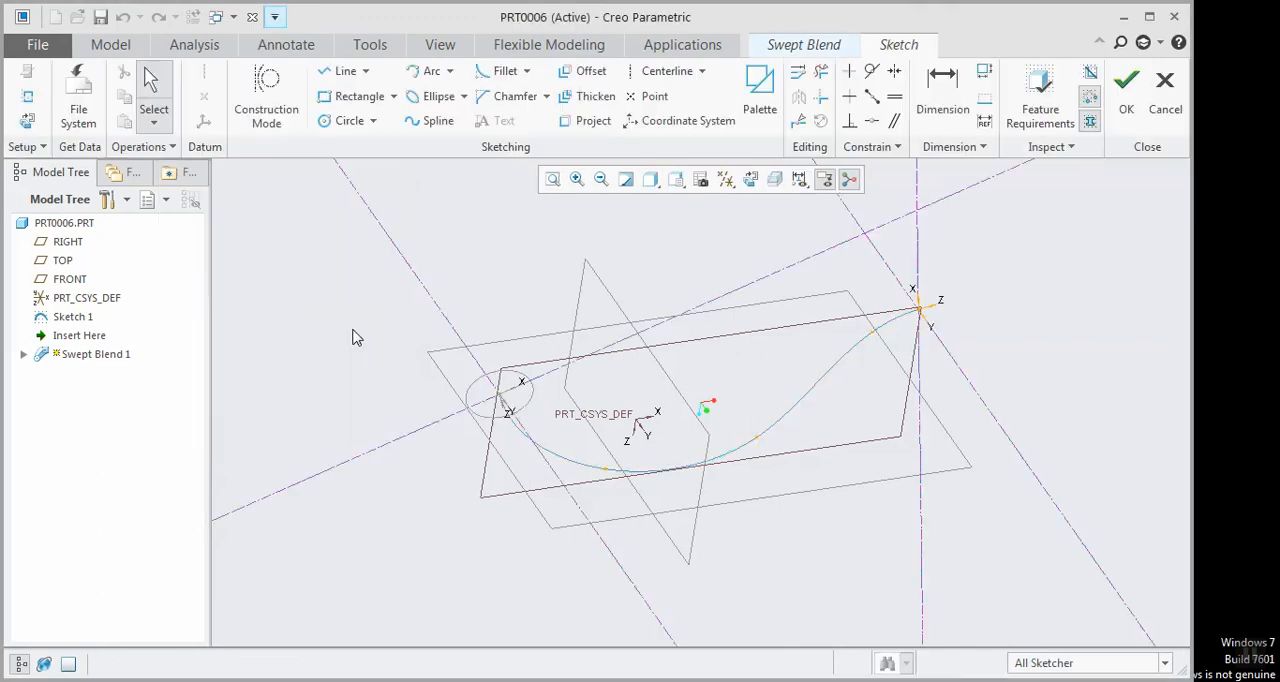
click(372, 120)
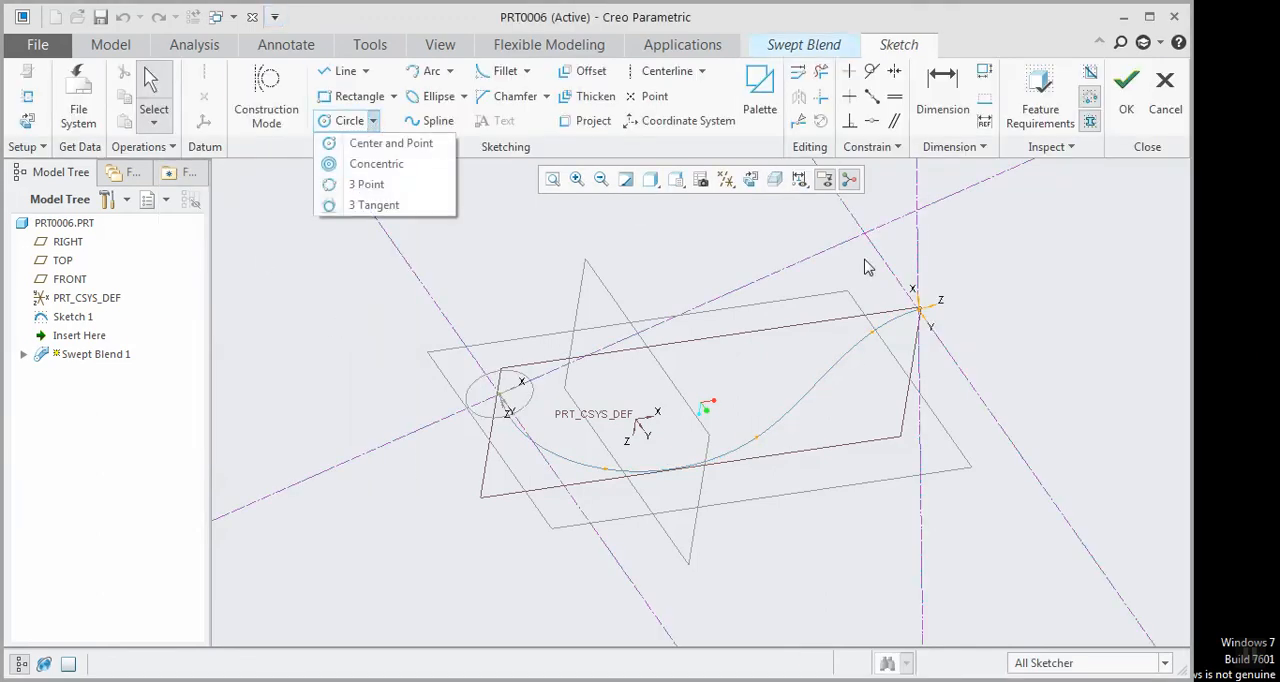
click(347, 121)
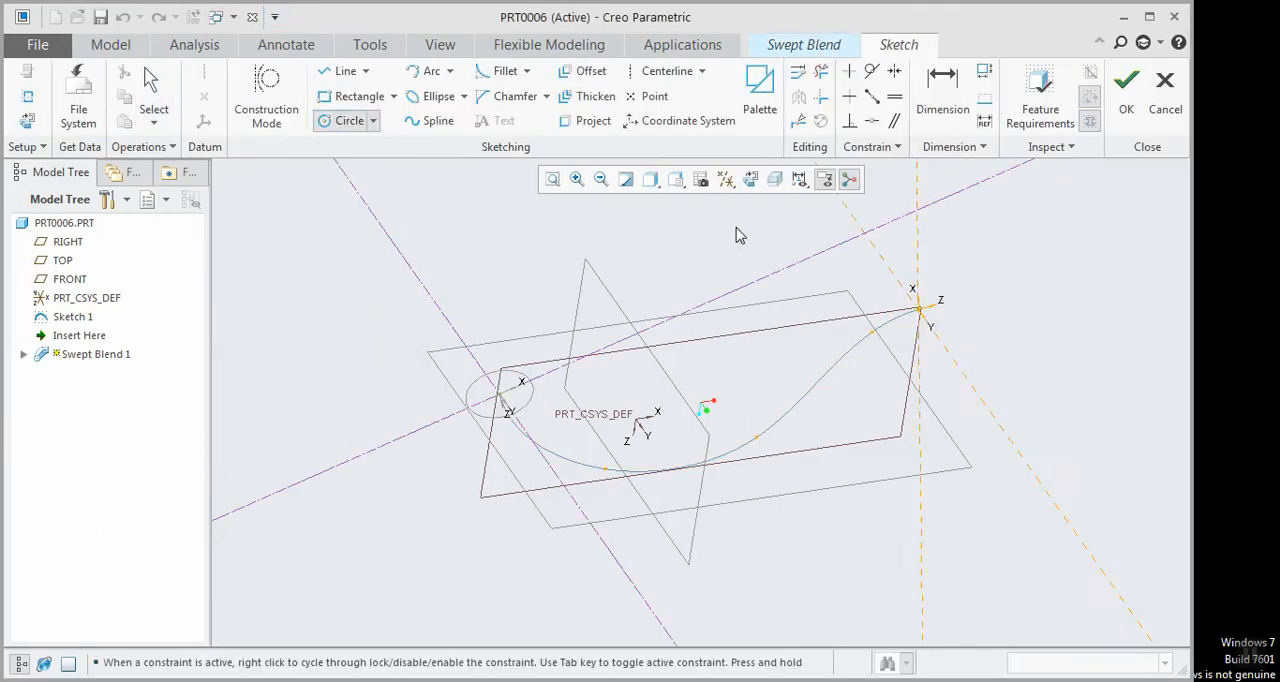
click(916, 312)
click(928, 328)
mouse_move(923, 306)
middle_down()
mouse_move(843, 326)
mouse_move(831, 283)
mouse_move(766, 300)
mouse_move(843, 297)
mouse_move(849, 323)
middle_up()
middle_click(825, 314)
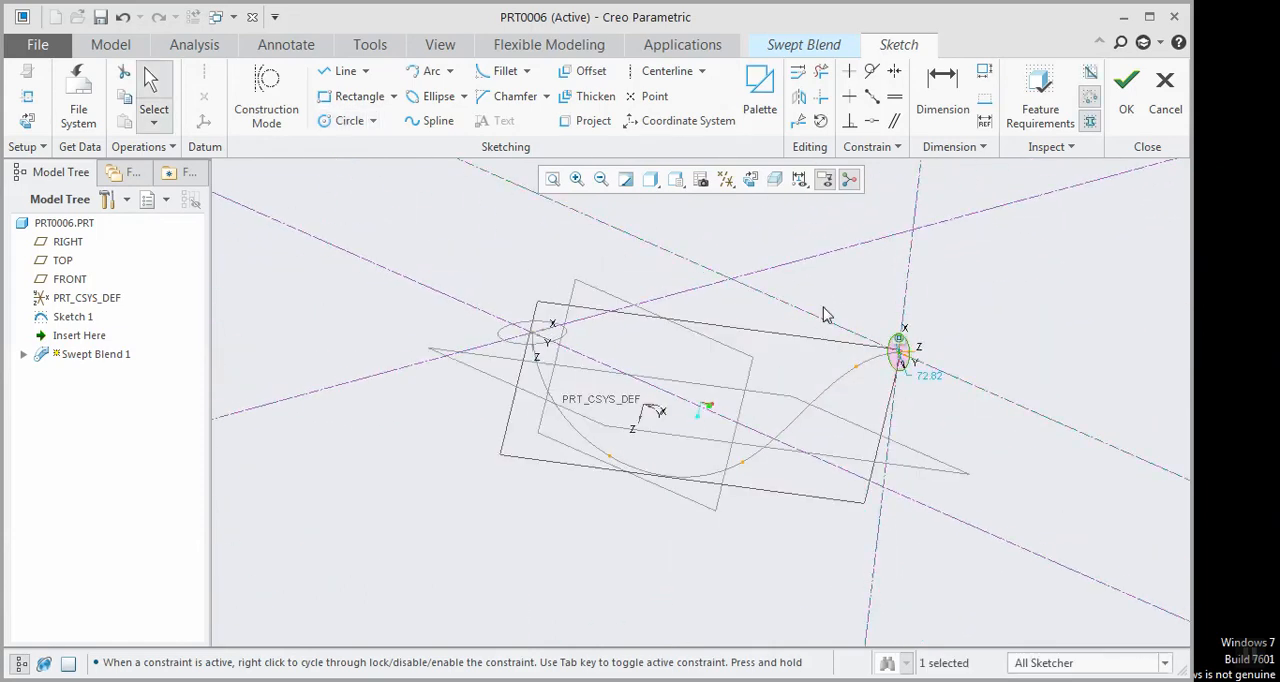
click(1126, 86)
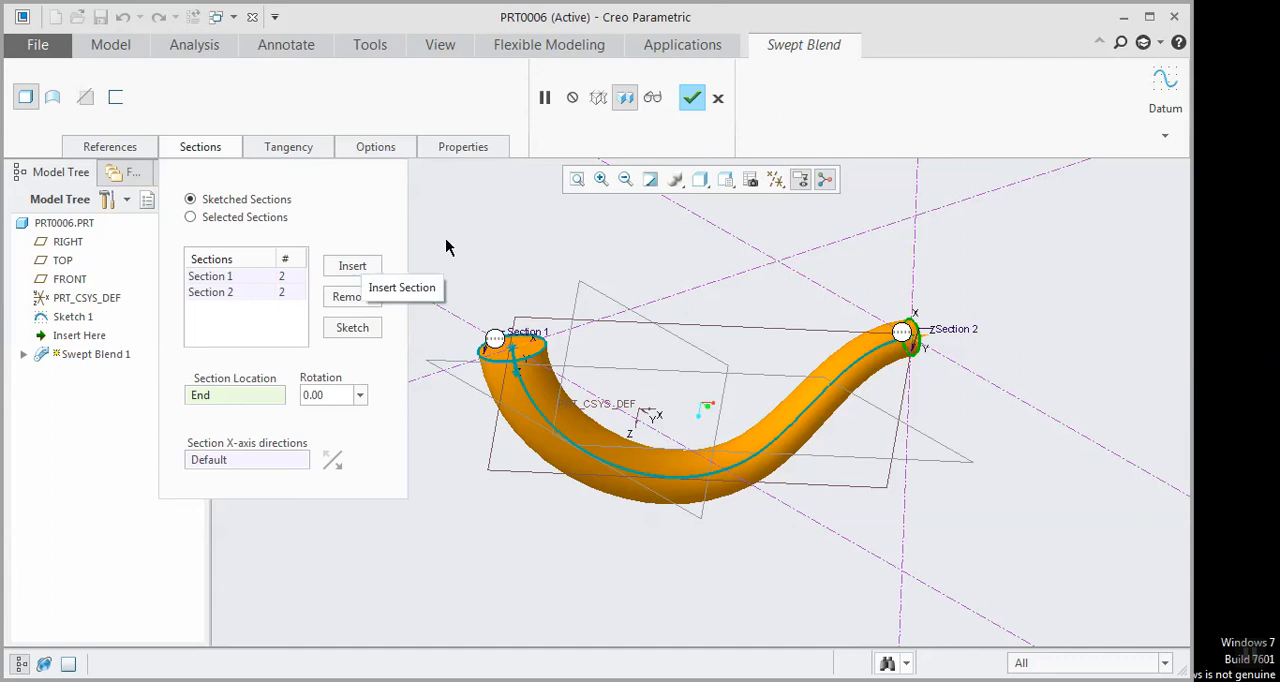
click(691, 97)
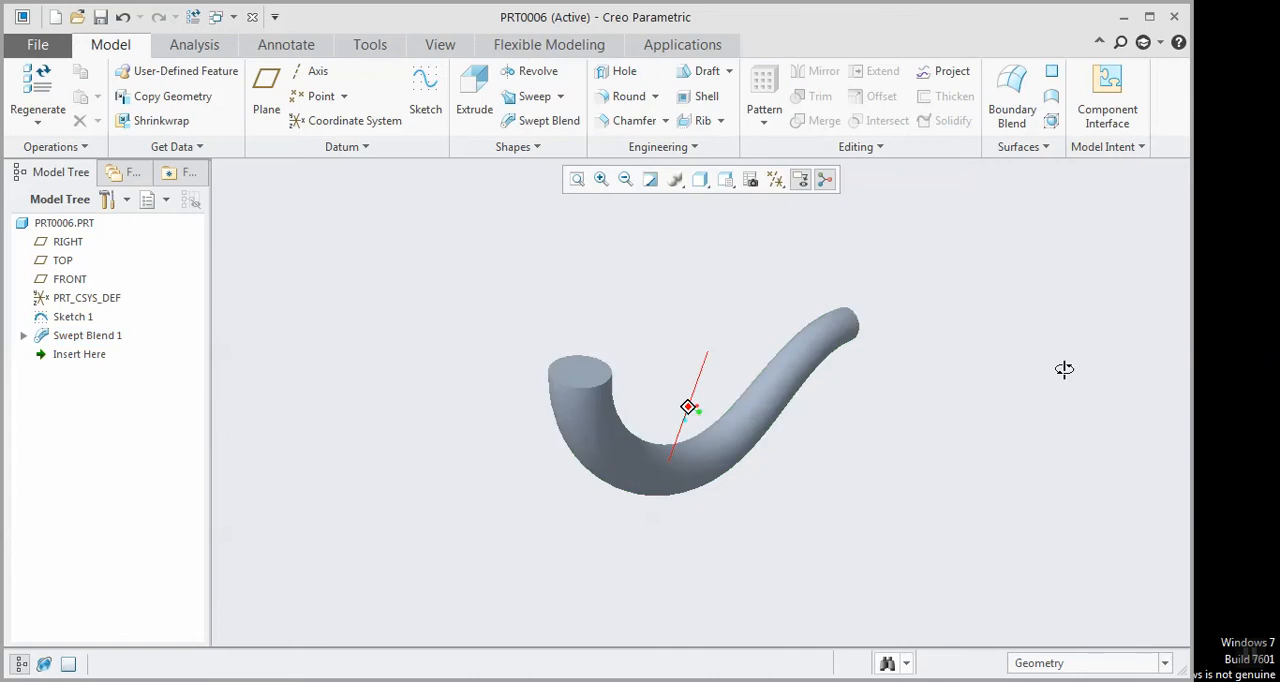
middle_drag(1064, 369, 1010, 385)
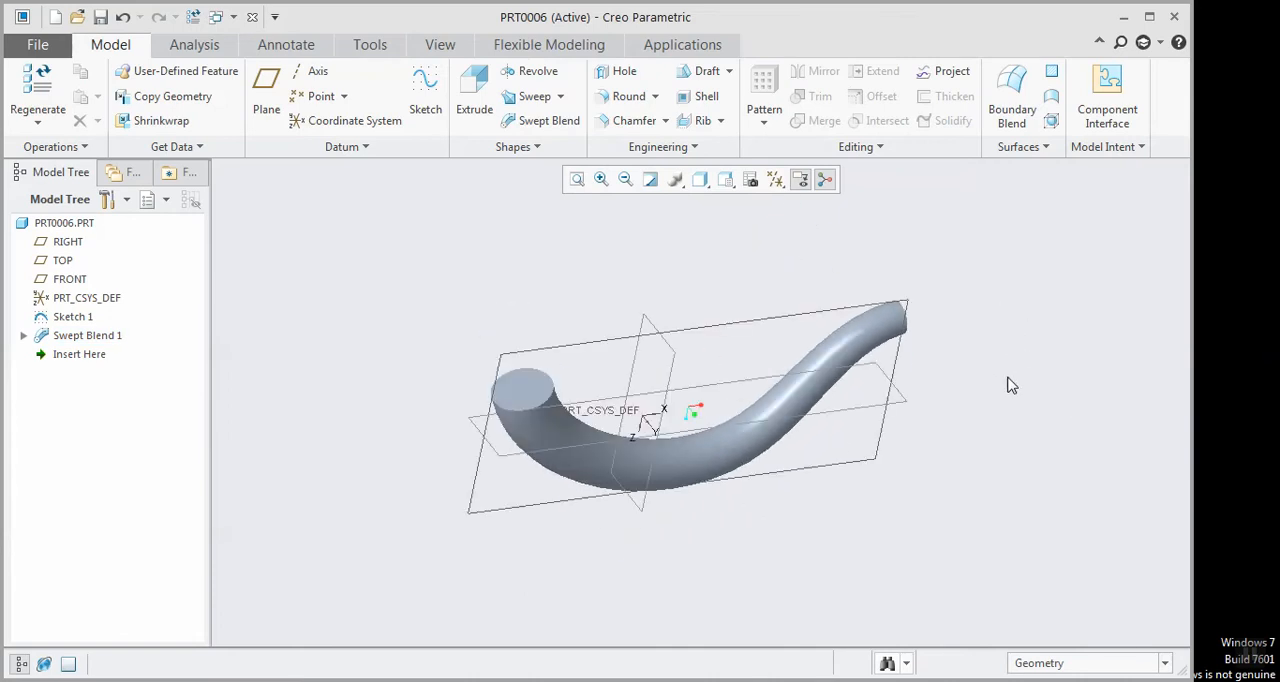
Delete the Swept Blend 1 feature, keeping Sketch 1
right_click(97, 343)
click(155, 430)
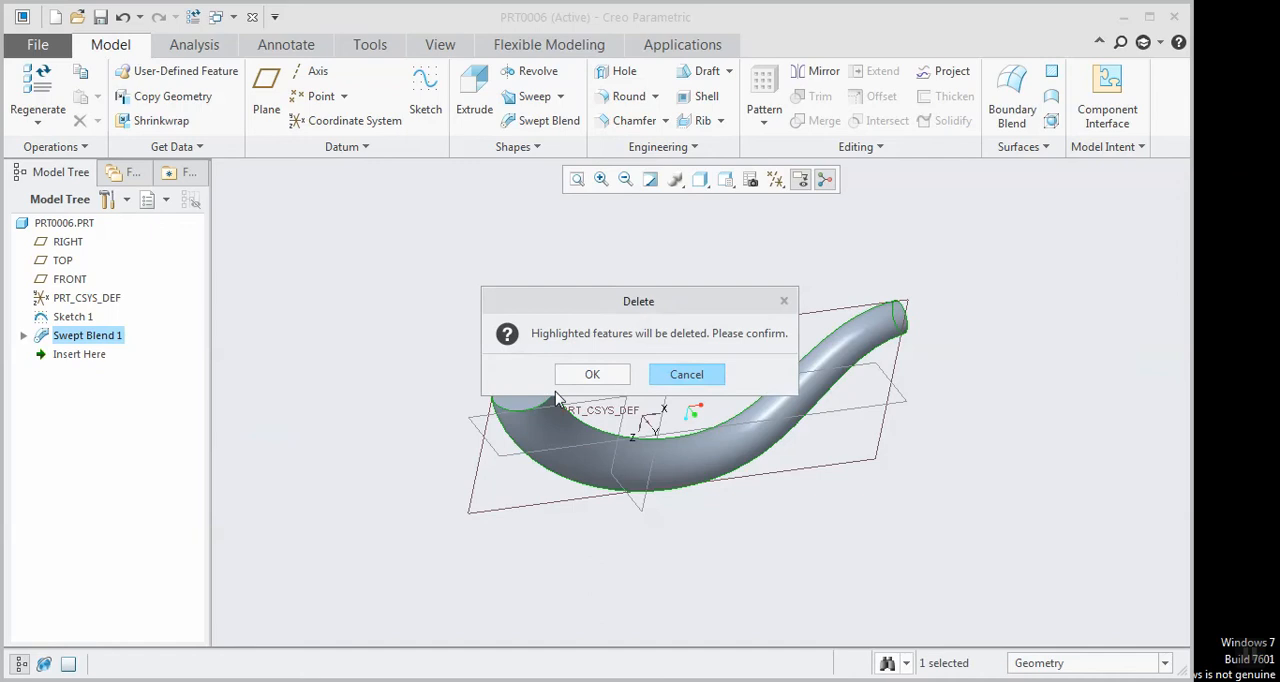
click(591, 374)
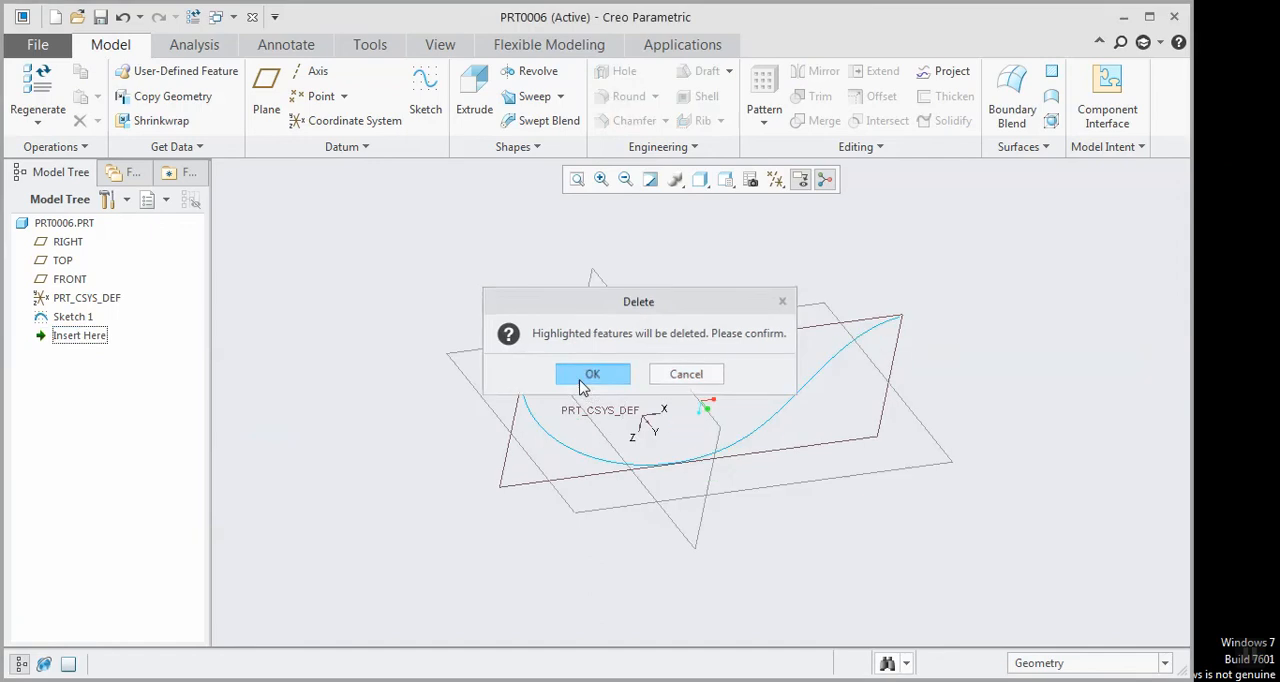
Create a new swept blend along the Sketch 1 spline and show its section settings
click(540, 120)
click(538, 428)
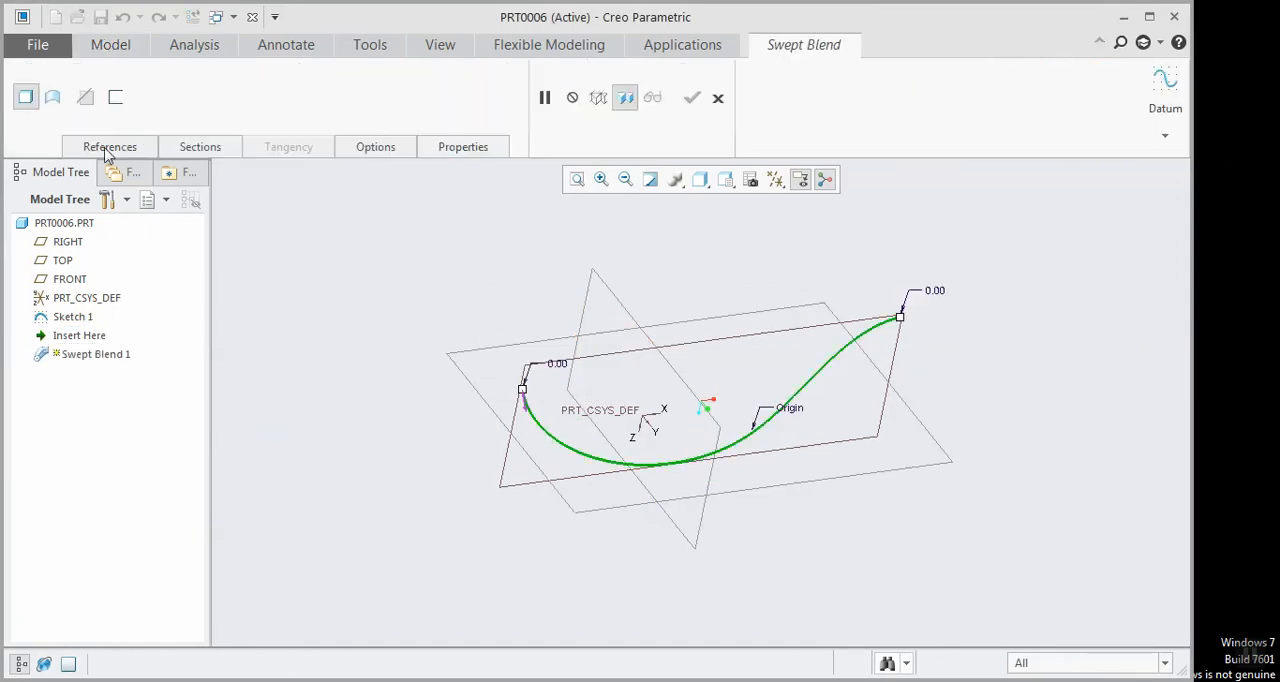
click(198, 147)
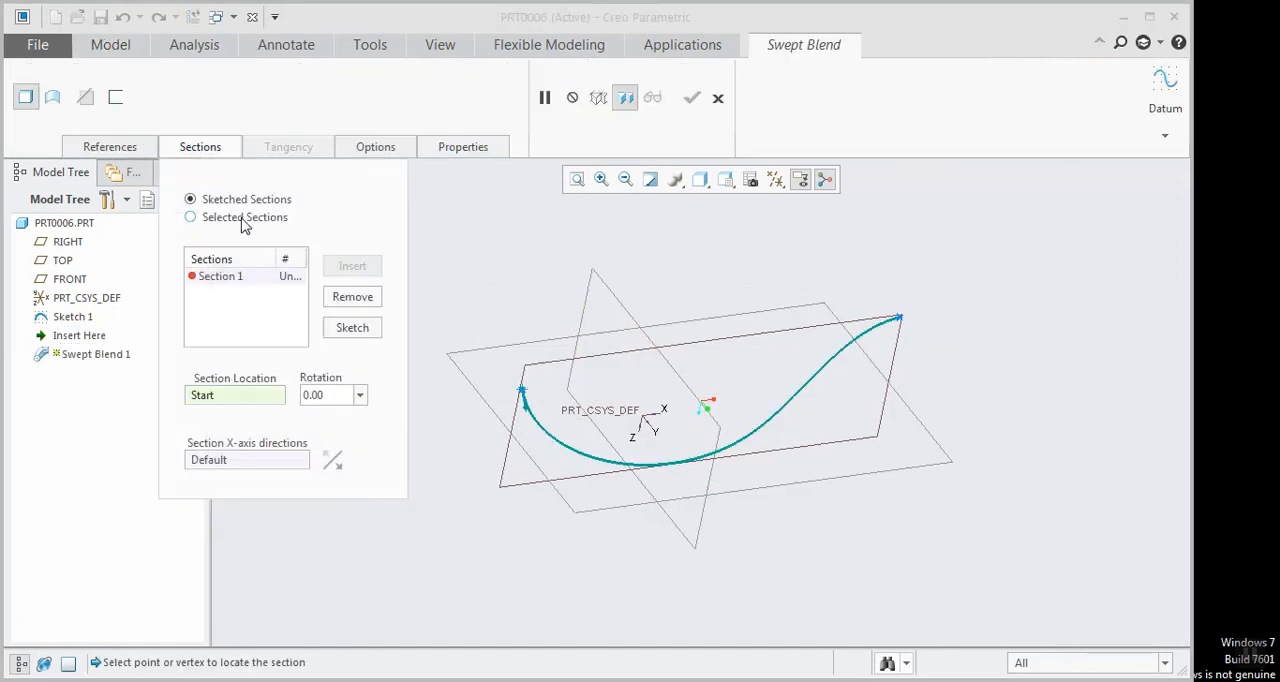
Sketch Section 1 as a rectangle around the trajectory's start point, symmetric about both axes
click(341, 332)
click(352, 98)
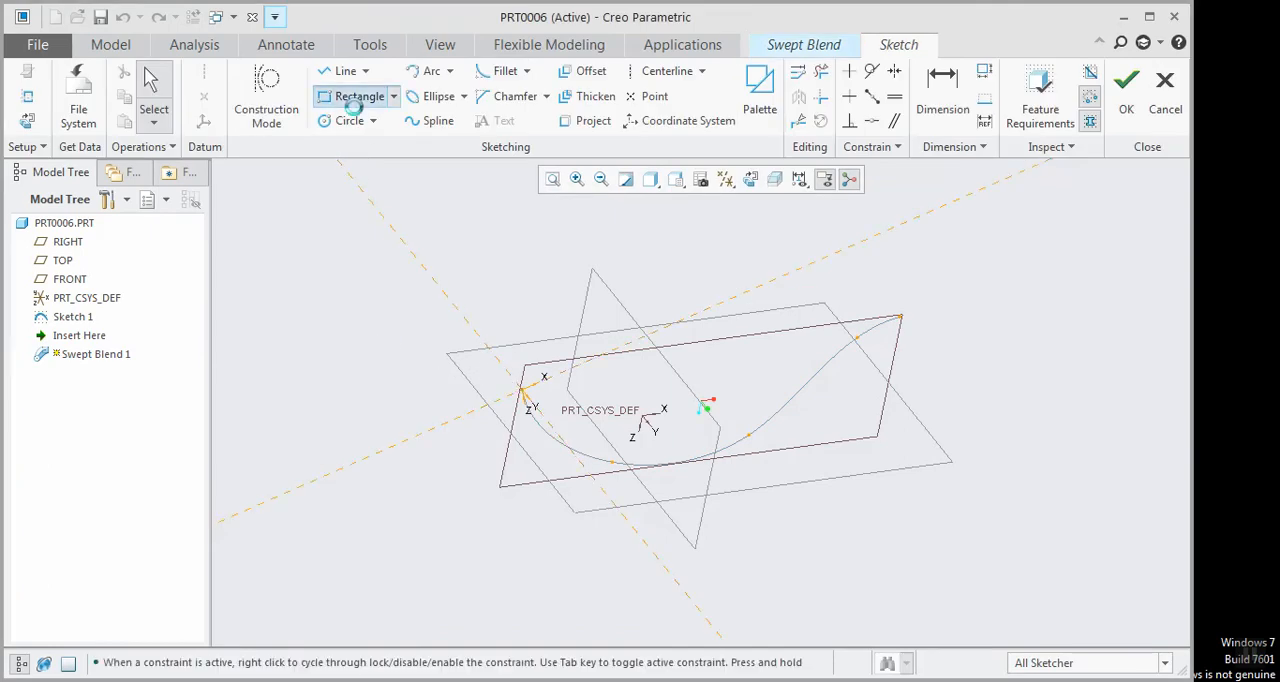
click(468, 382)
click(575, 401)
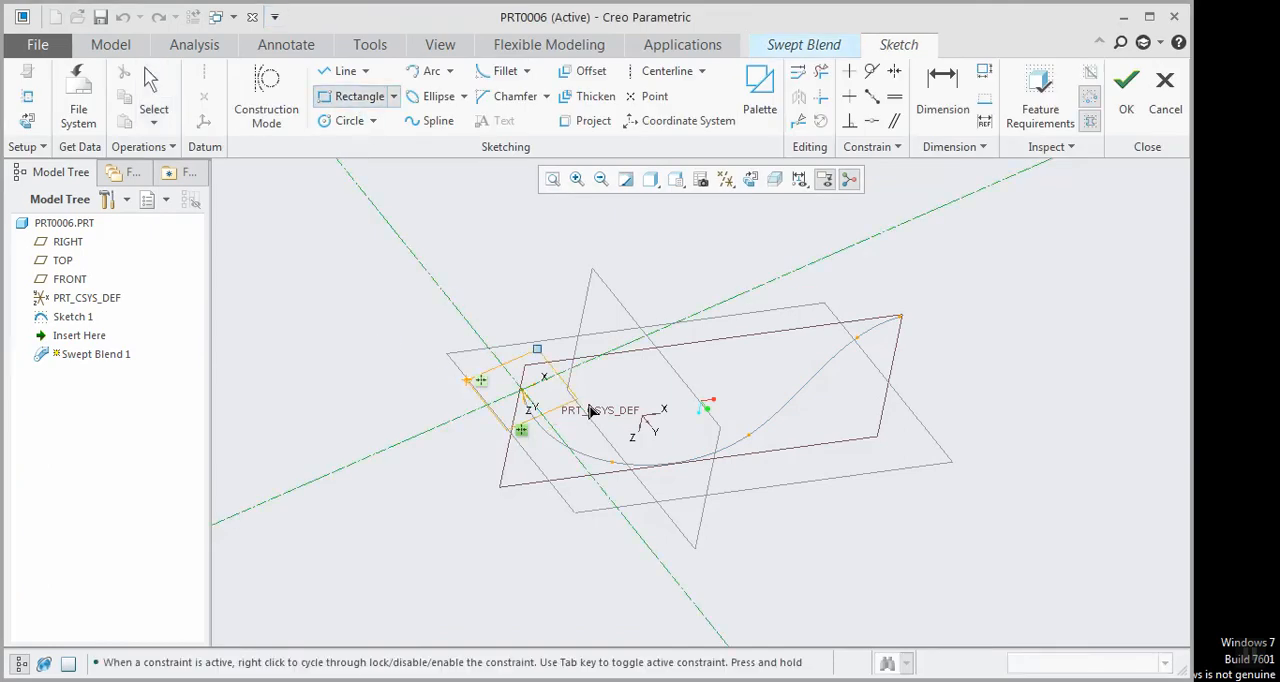
middle_click(474, 320)
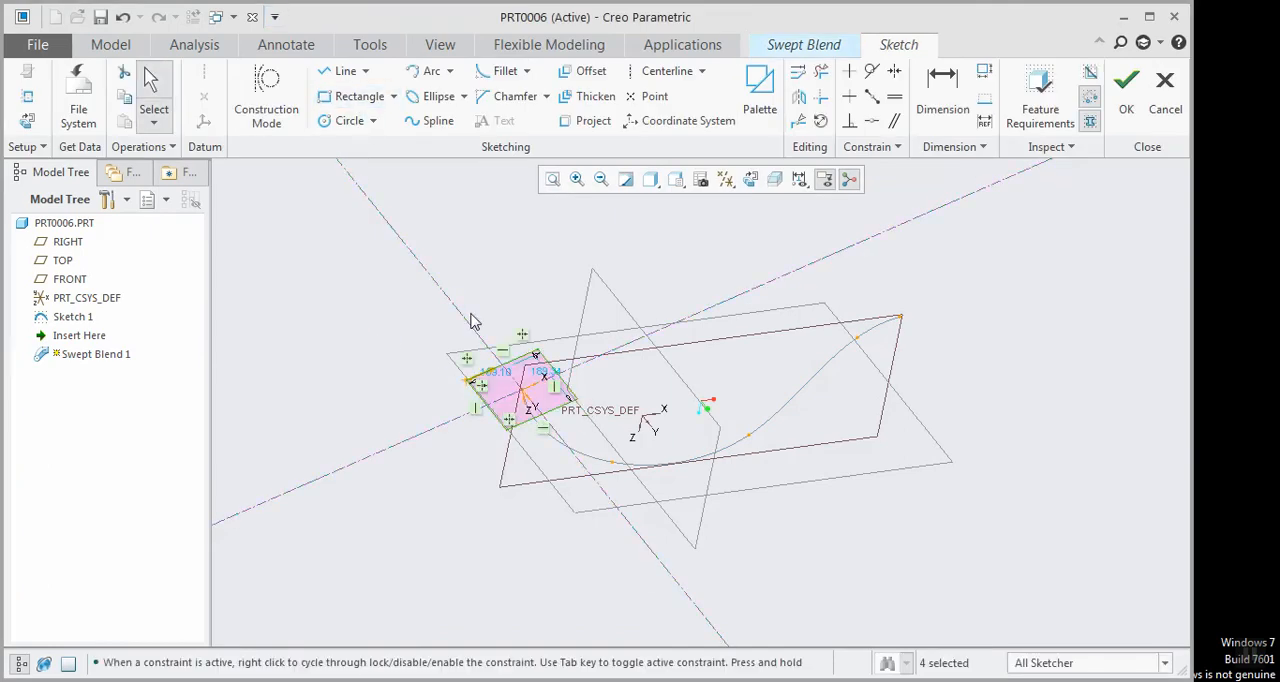
click(1140, 98)
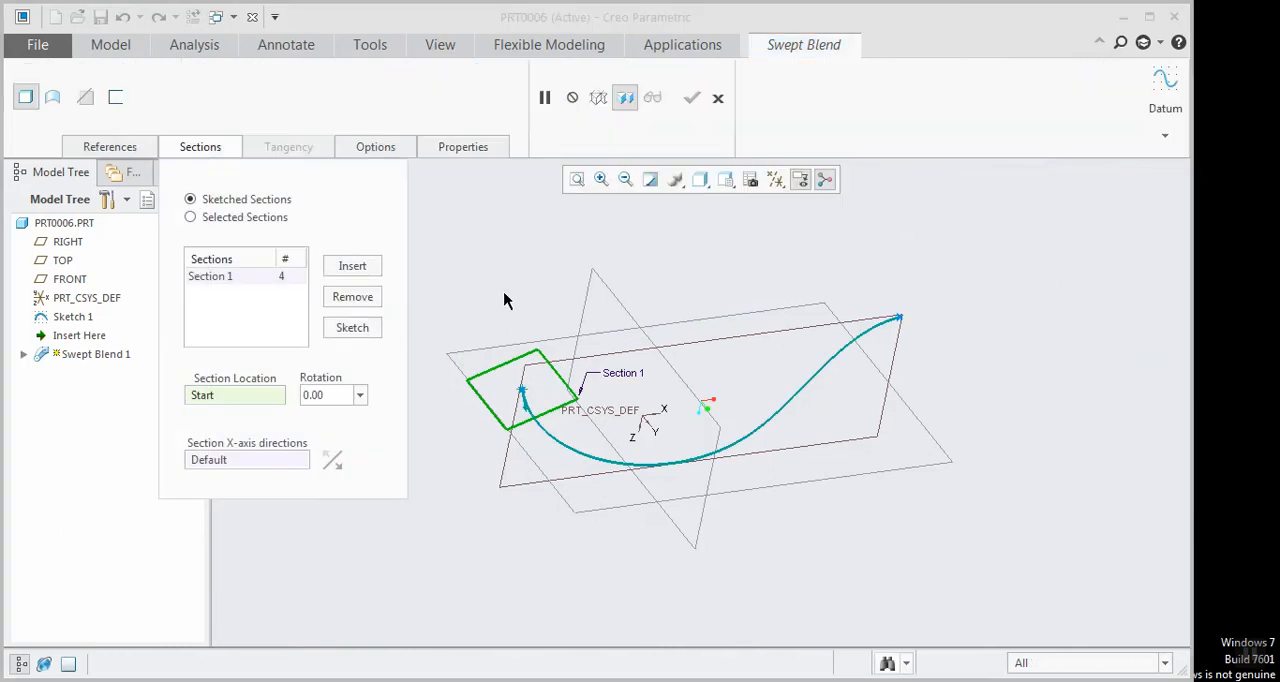
Insert Section 2 at the trajectory's end and sketch it as a circle about 137 in diameter centred on the endpoint
click(354, 268)
click(899, 317)
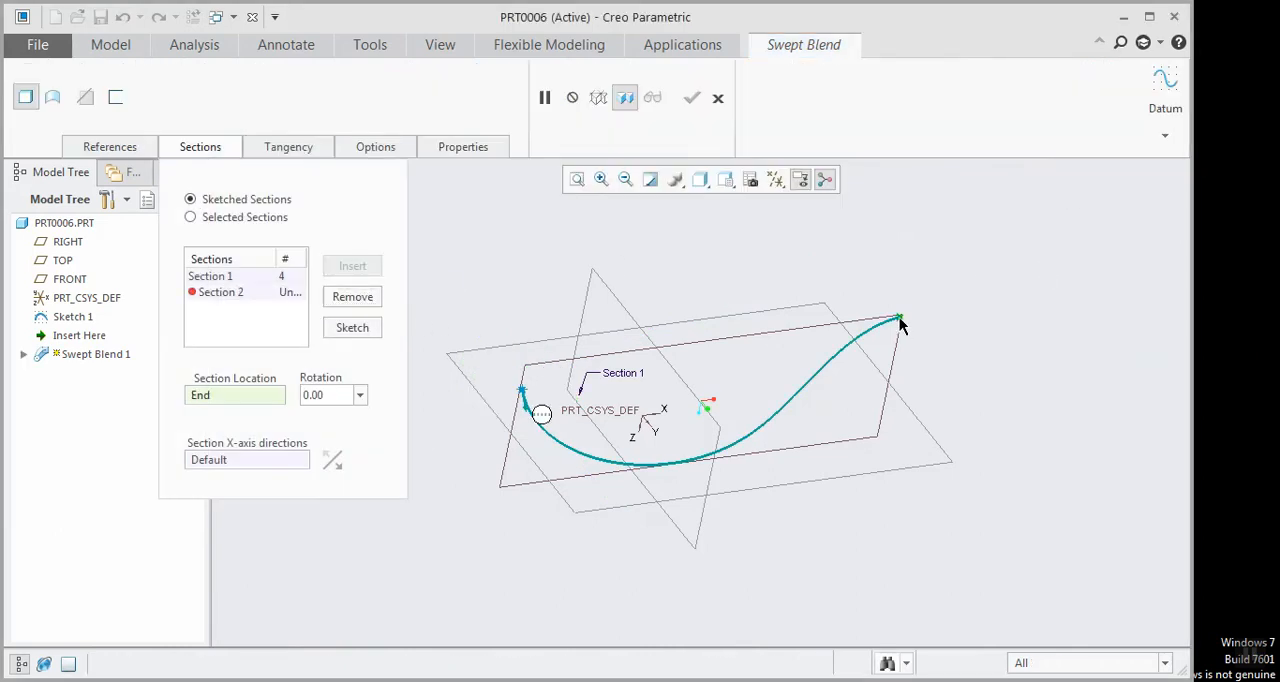
click(348, 330)
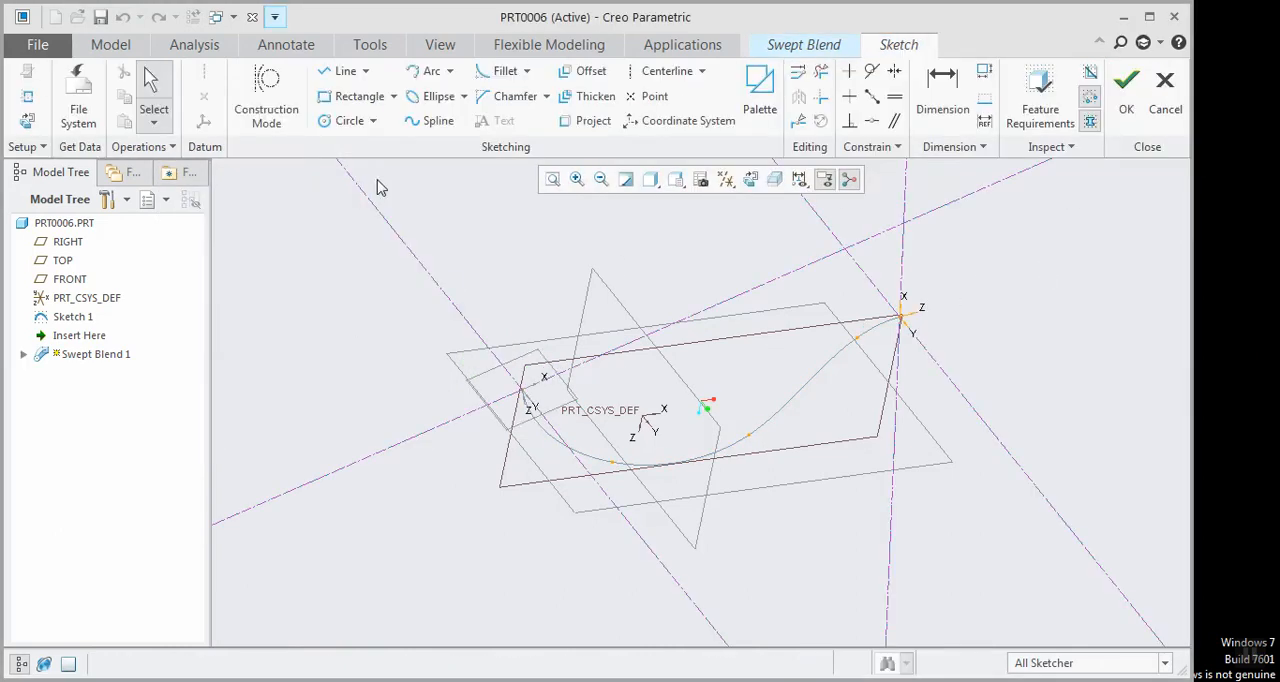
click(345, 120)
click(902, 321)
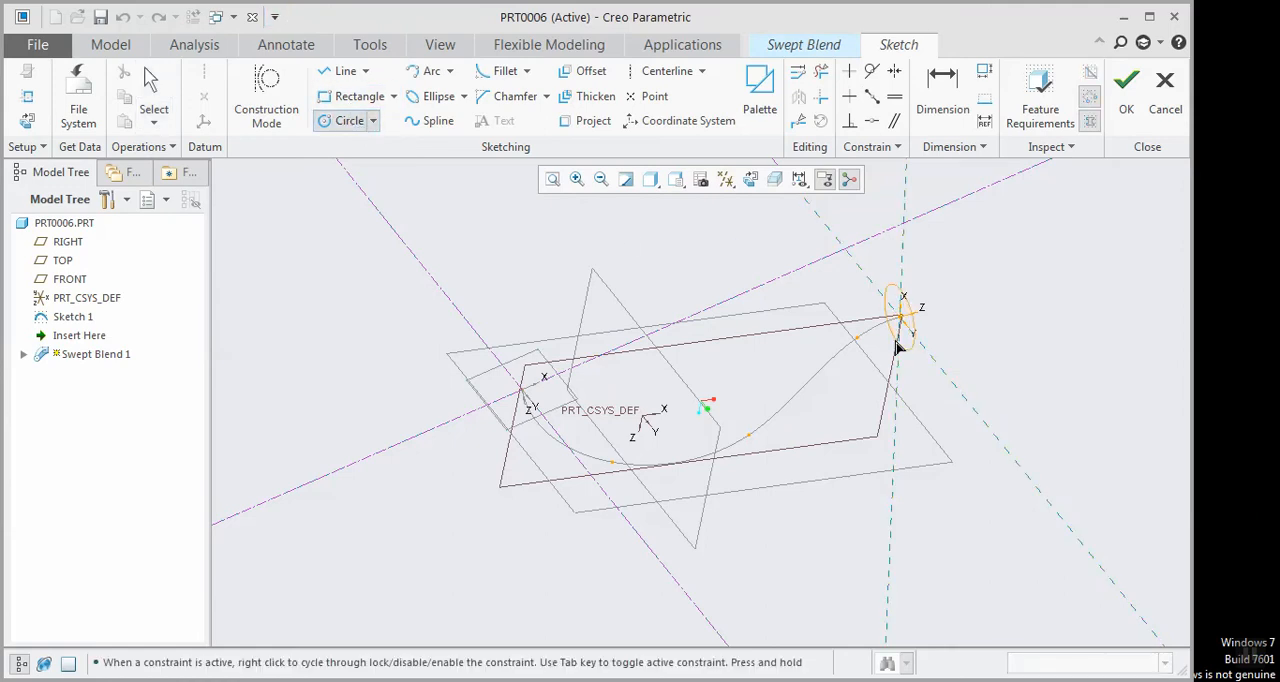
click(897, 341)
click(1126, 88)
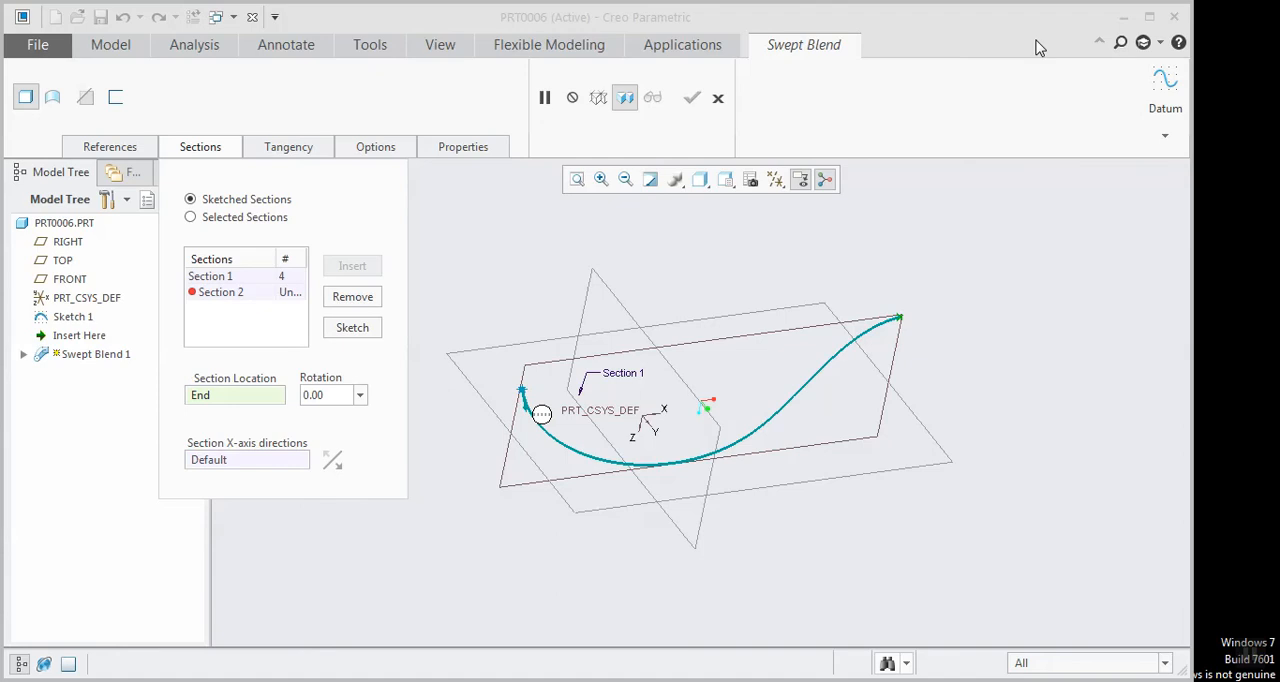
Divide the Section 2 circle at four points to match the rectangle's four segments, and complete the swept blend
click(352, 328)
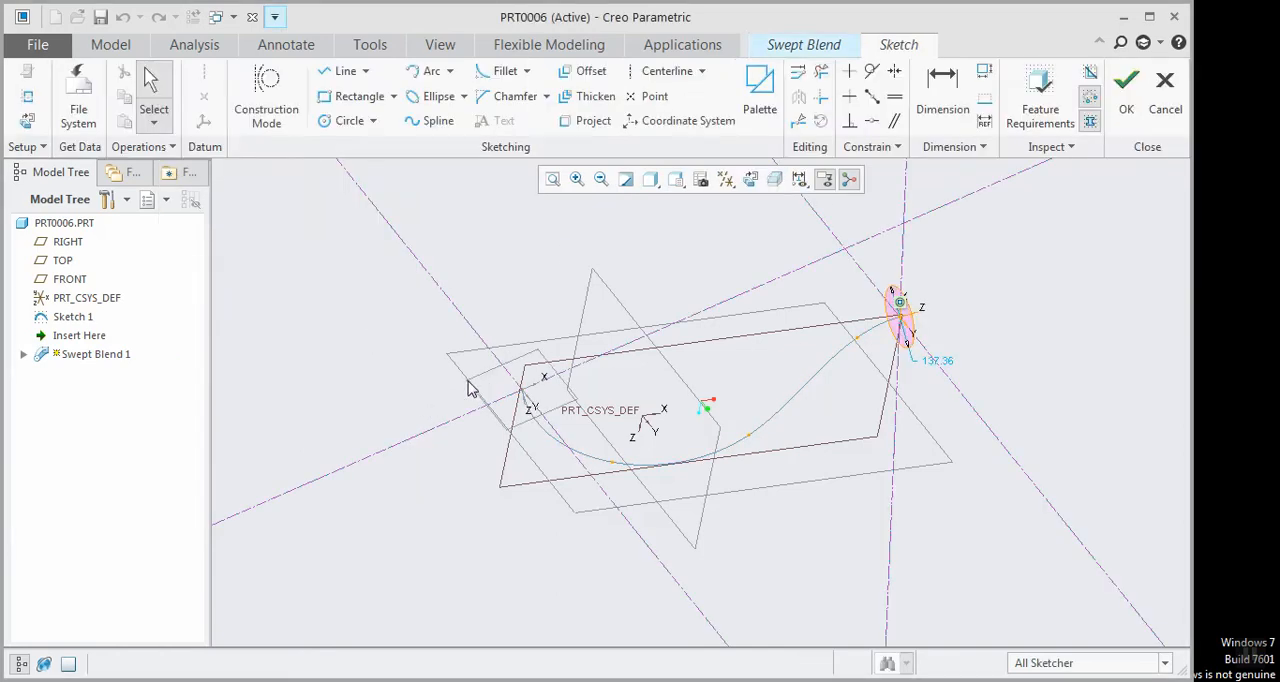
middle_drag(813, 391, 855, 351)
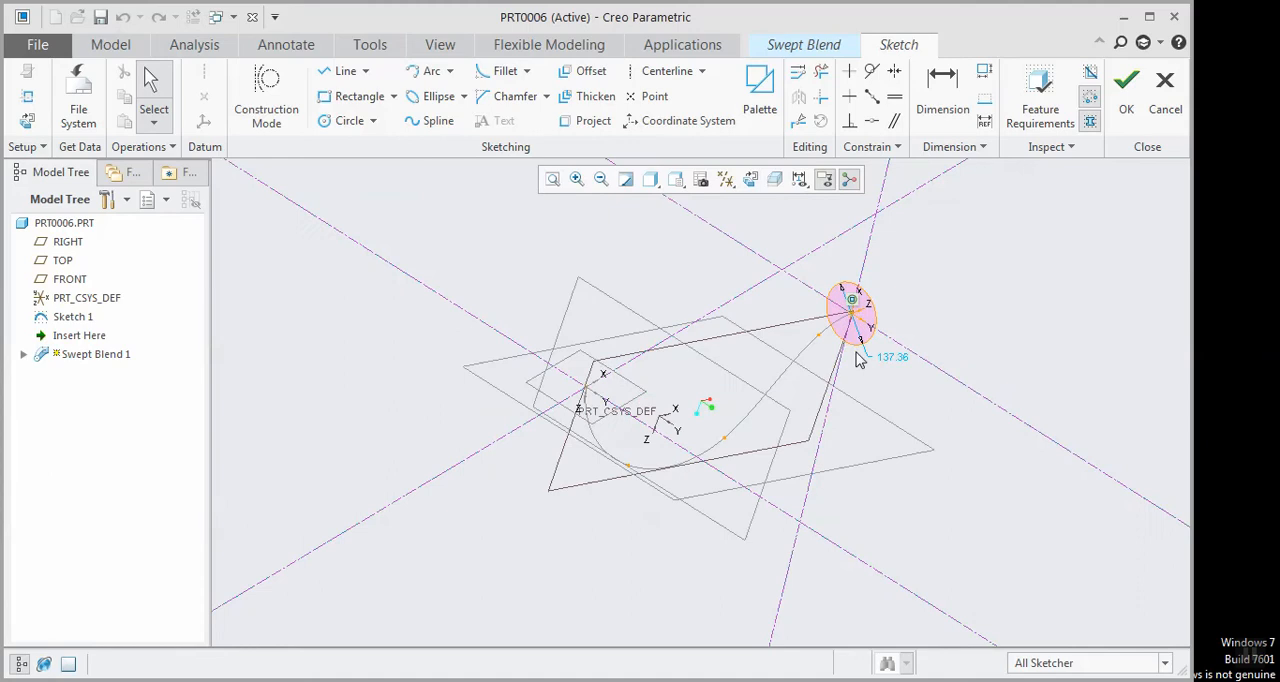
scroll(855, 325, down, 3)
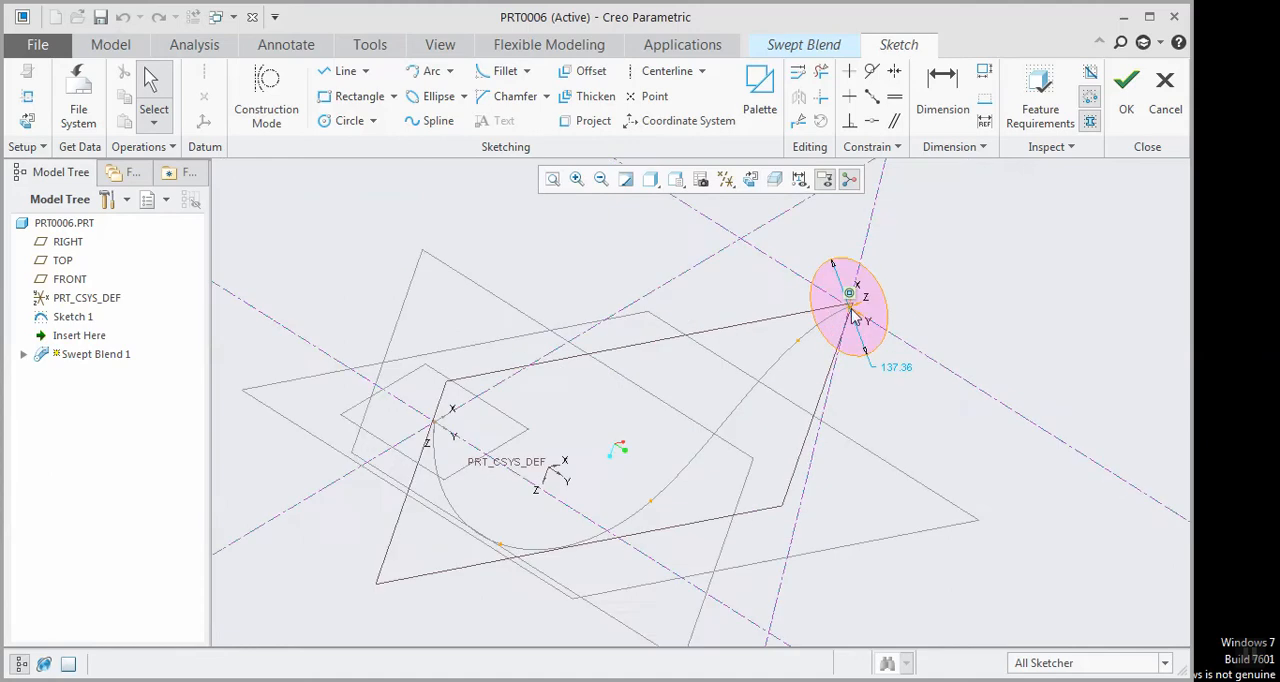
click(800, 124)
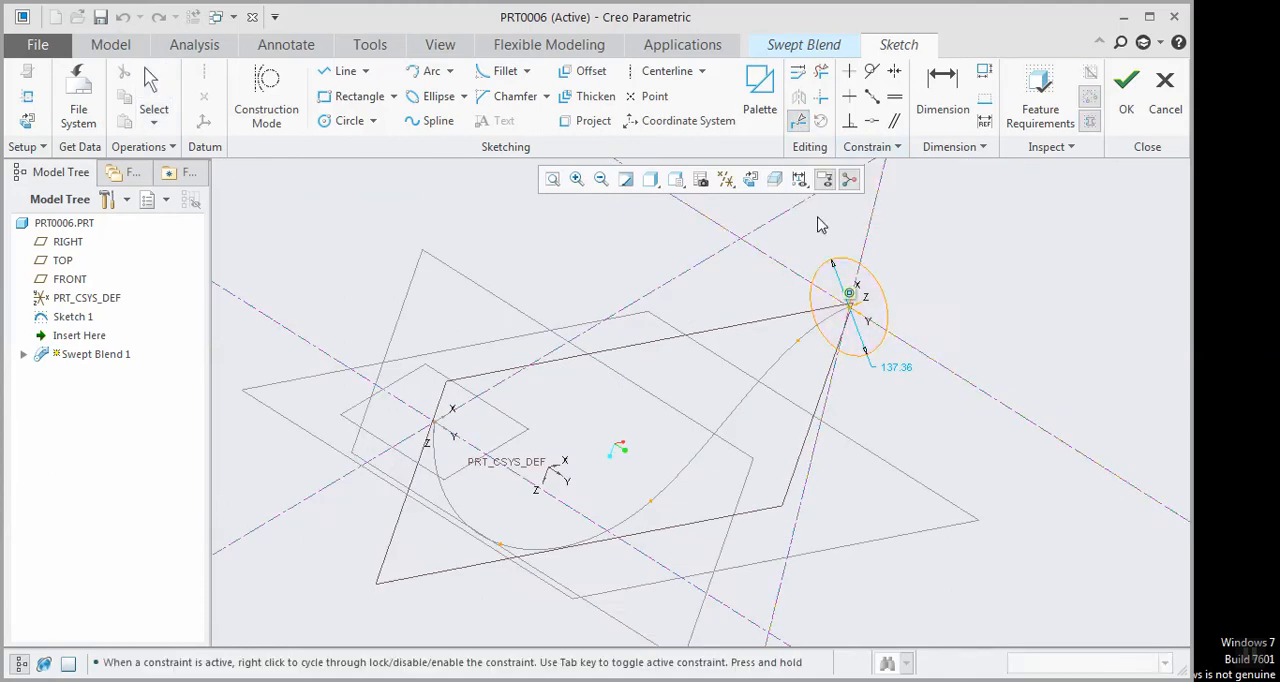
click(837, 272)
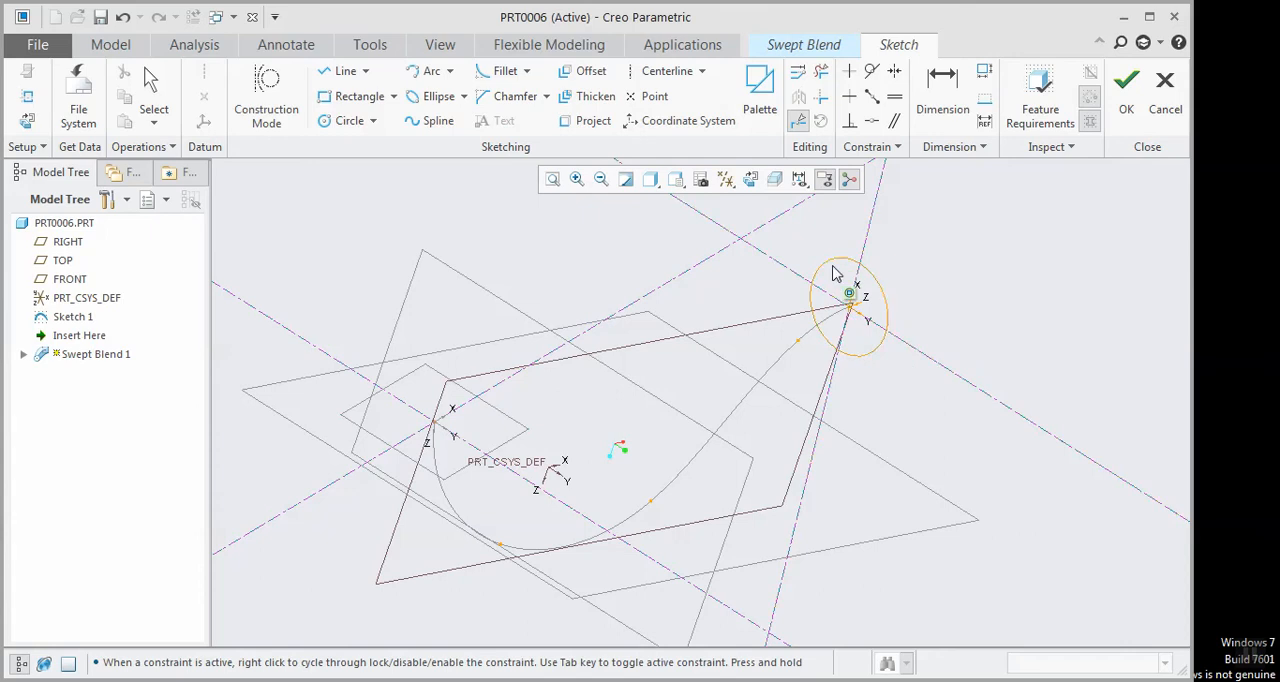
click(875, 349)
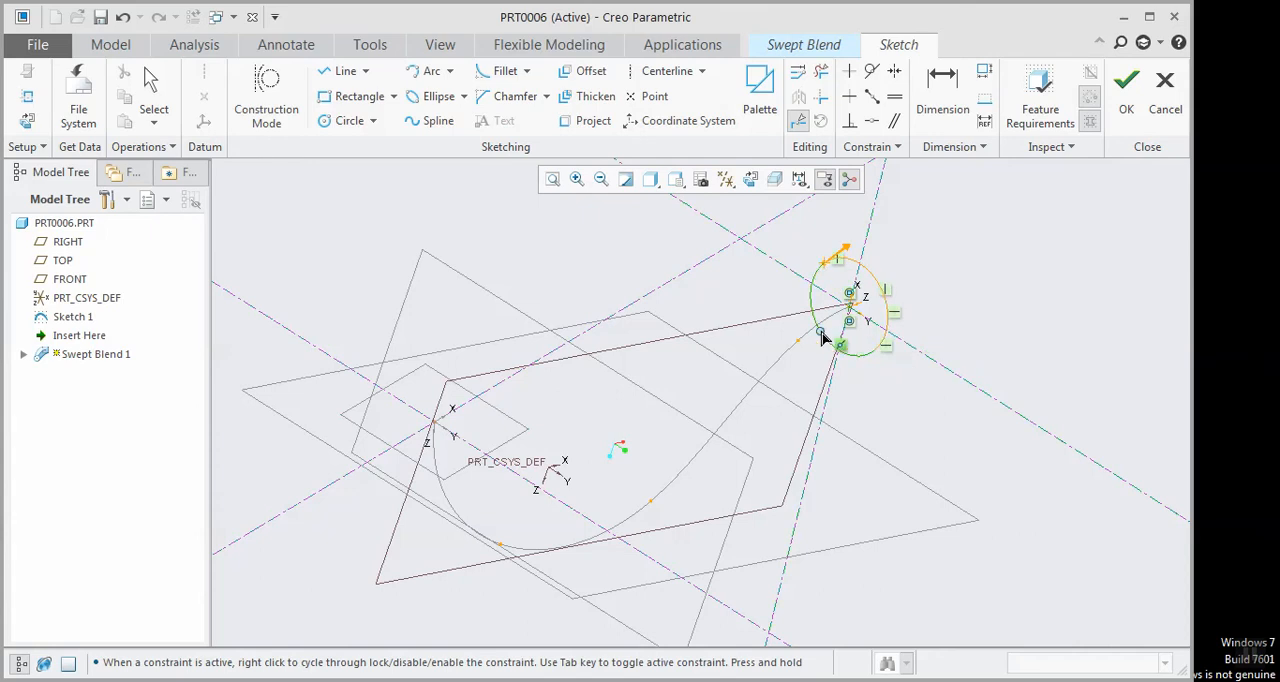
middle_click(638, 329)
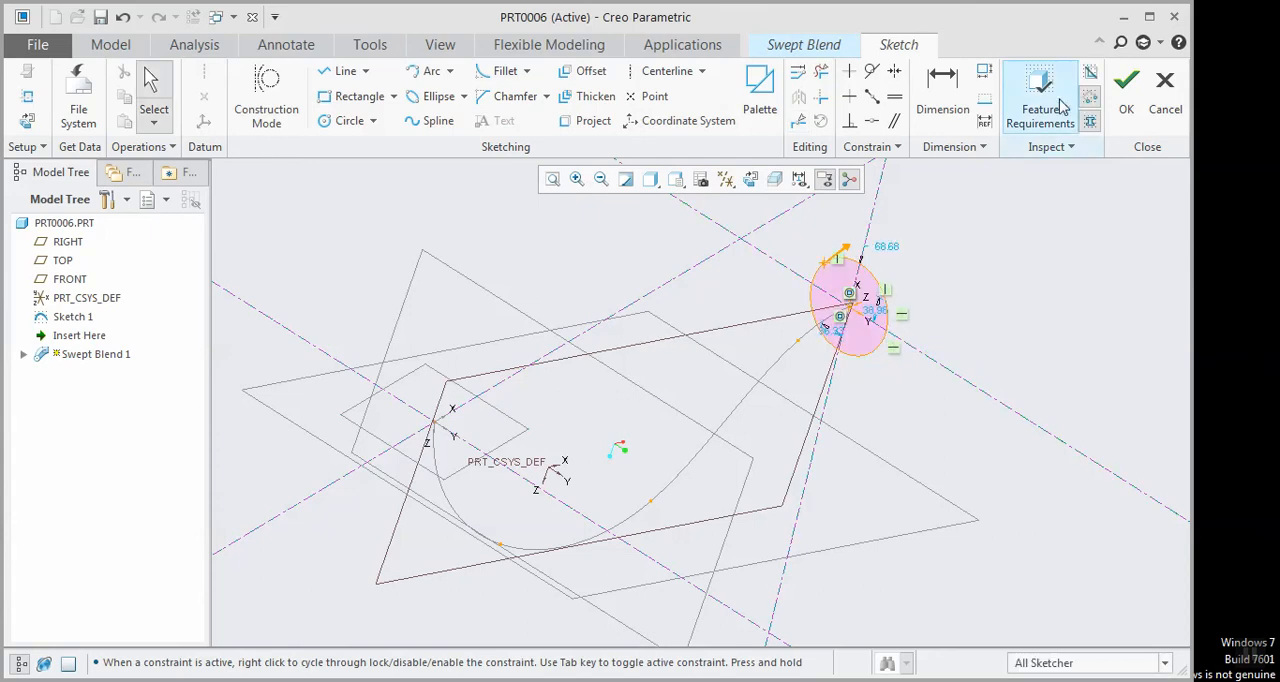
click(1126, 88)
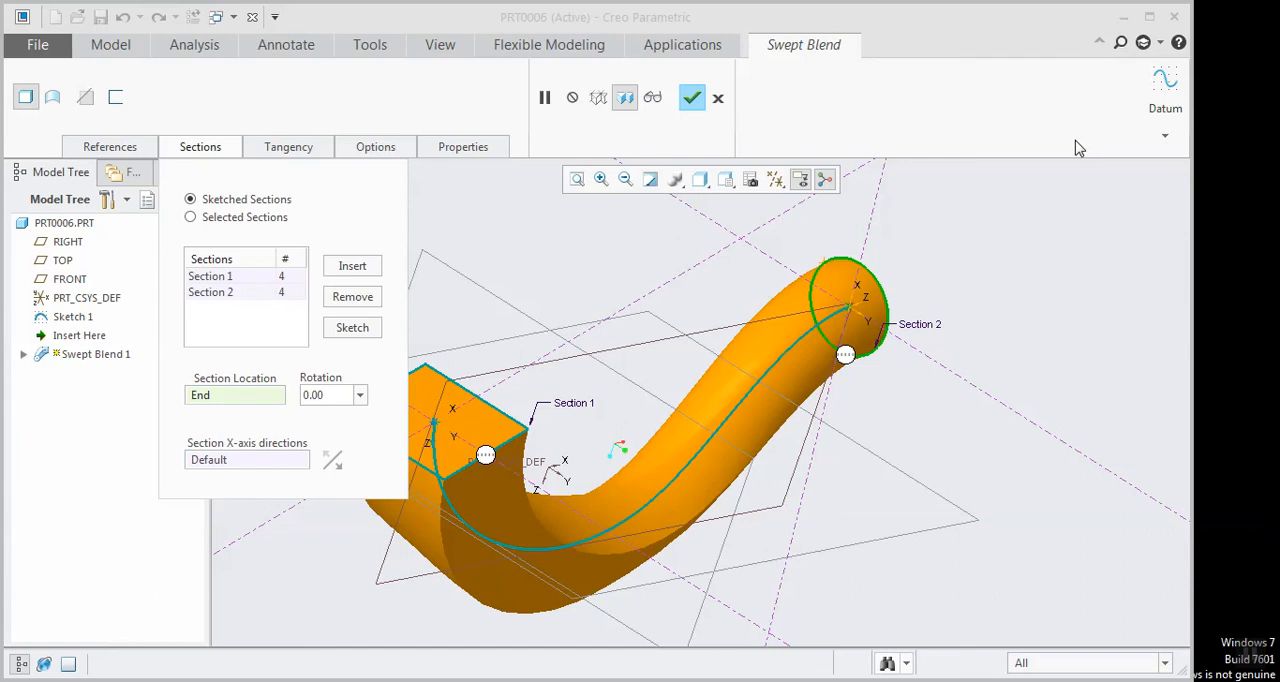
click(691, 97)
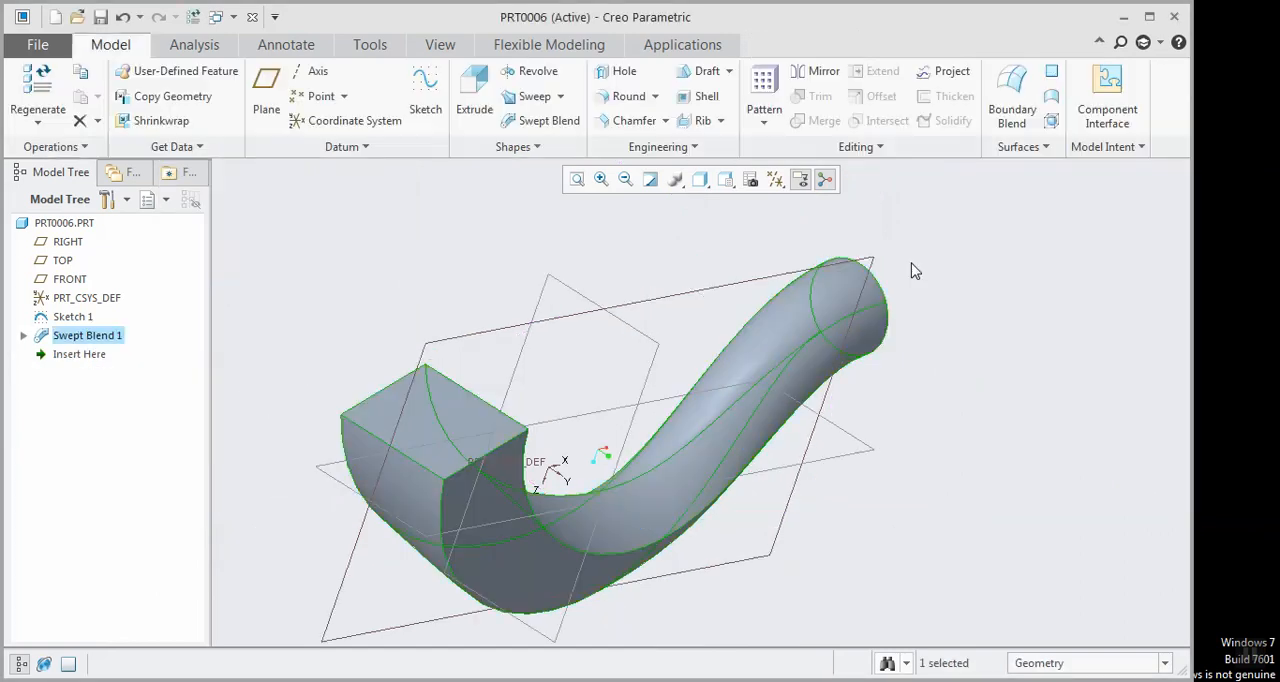
middle_drag(985, 307, 937, 303)
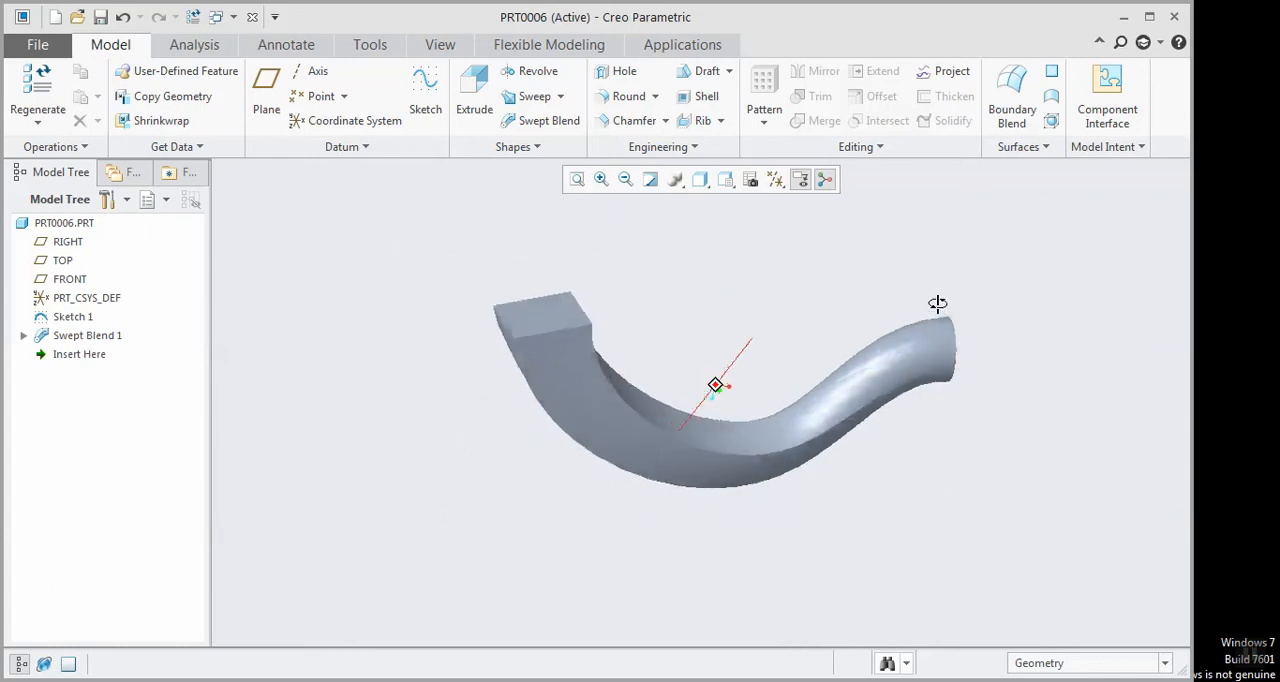
Delete the rectangle-to-circle swept blend, keeping Sketch 1
right_click(78, 340)
click(124, 437)
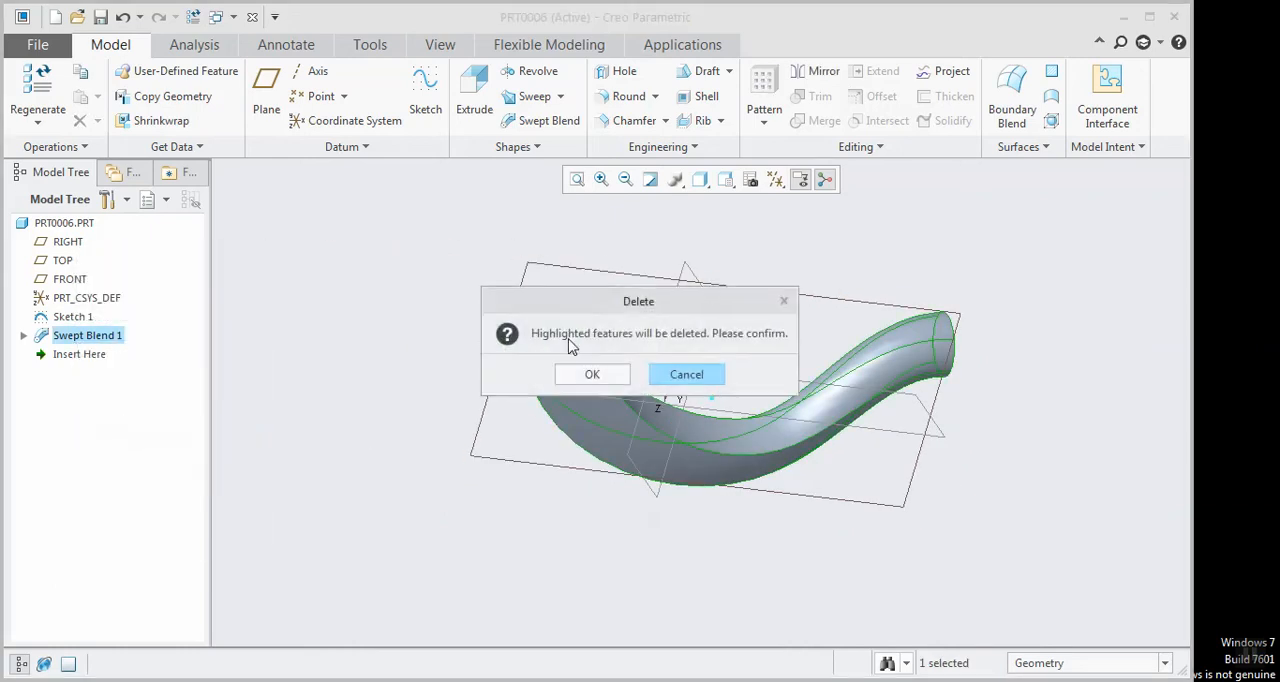
click(593, 374)
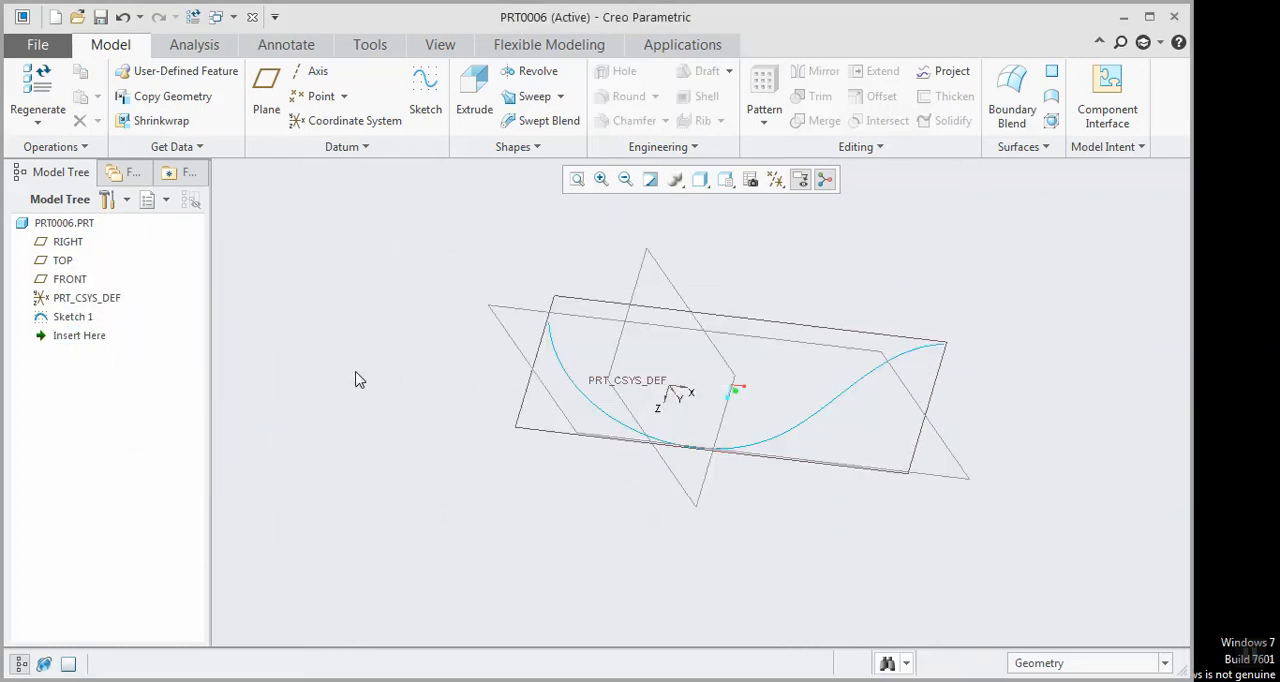
Create a datum point on the Sketch 1 spline at a real offset of 600 from the curve's start
click(315, 96)
click(751, 448)
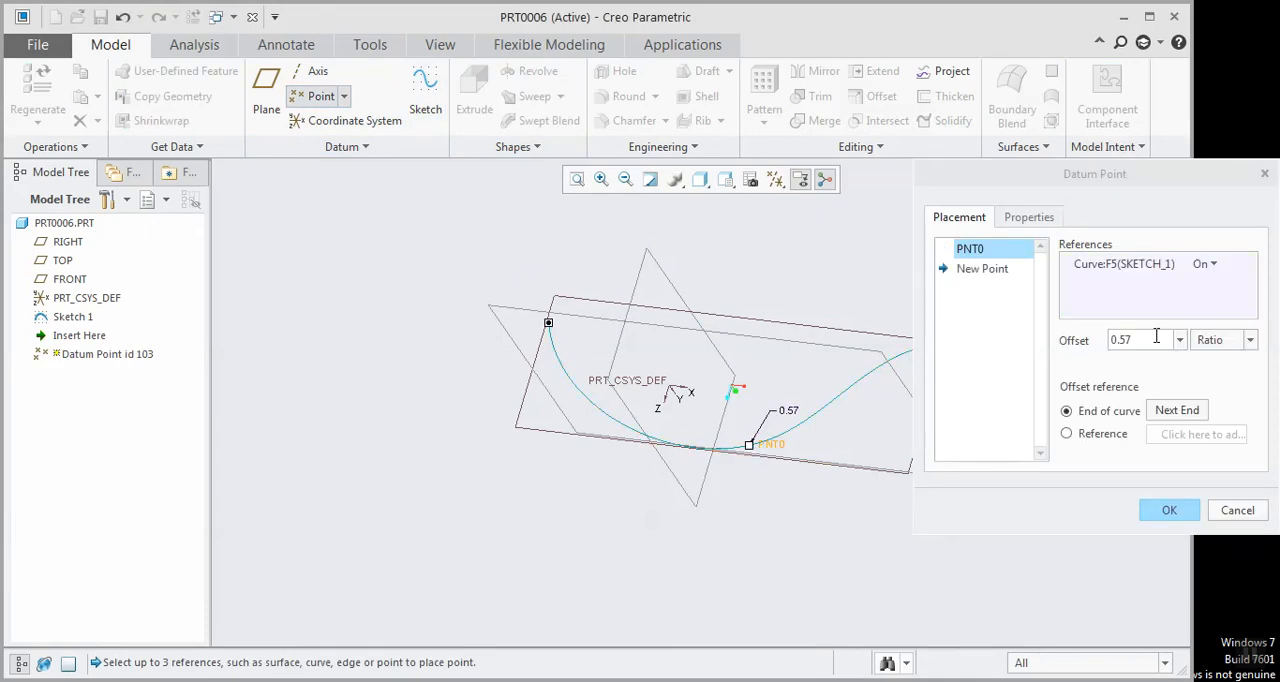
click(1225, 340)
click(1229, 378)
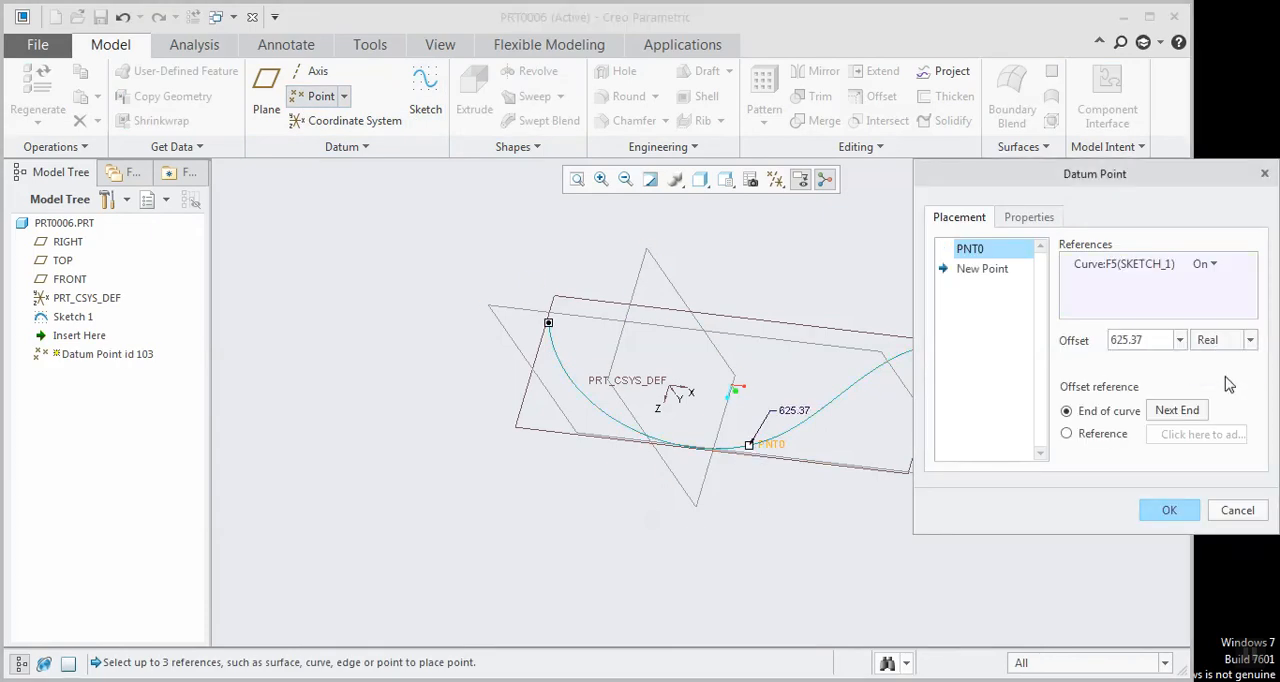
double_click(1146, 341)
text(6)
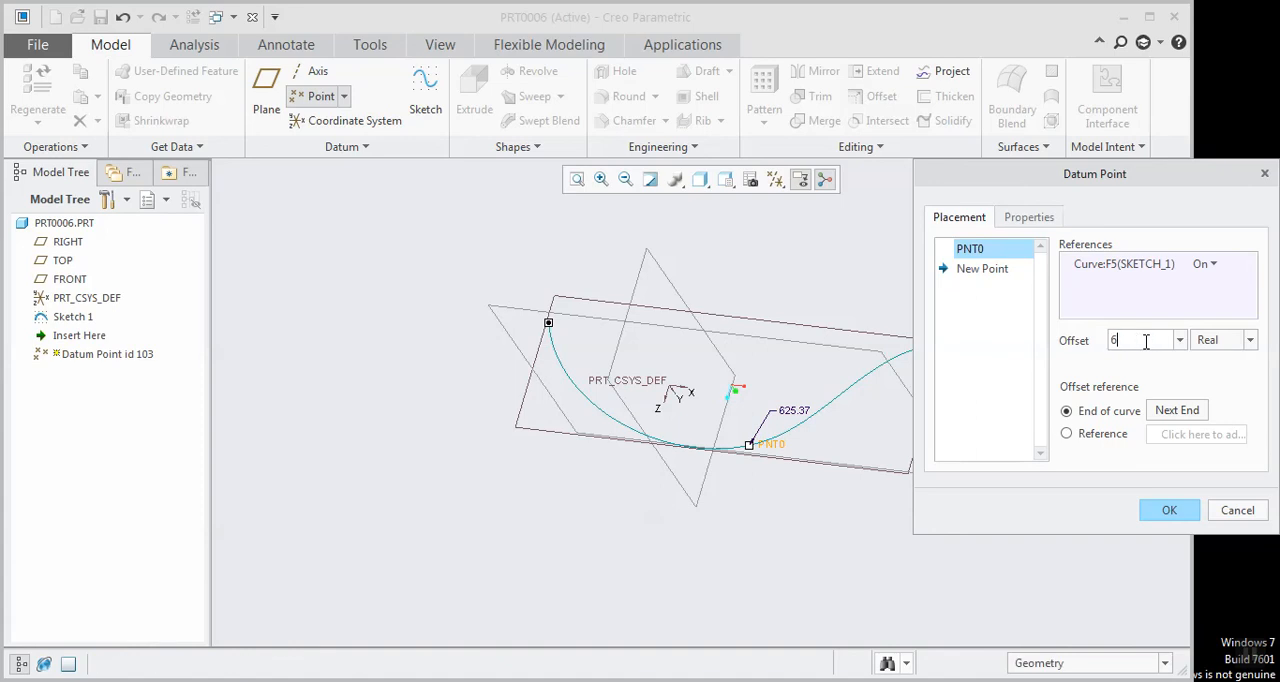
text(00)
key(Return)
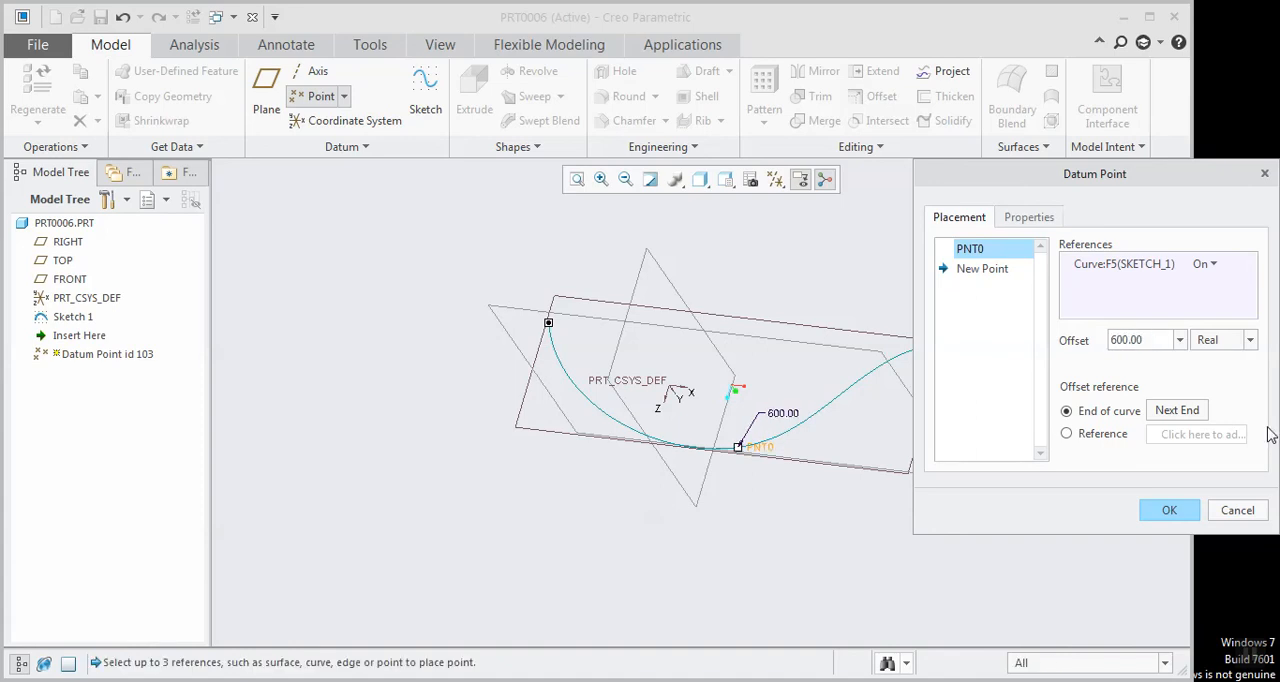
click(1169, 510)
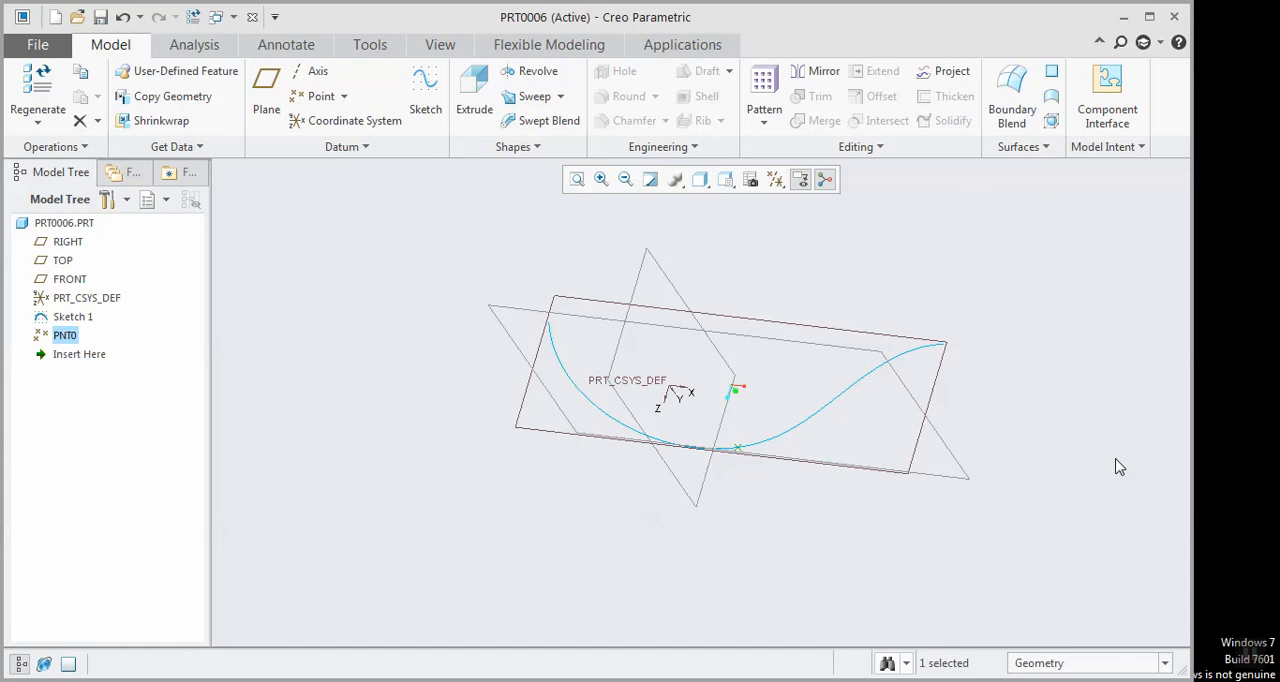
Start a swept blend with the Sketch 1 spline as its trajectory and show its section settings
middle_drag(712, 411, 708, 423)
scroll(732, 416, up, 2)
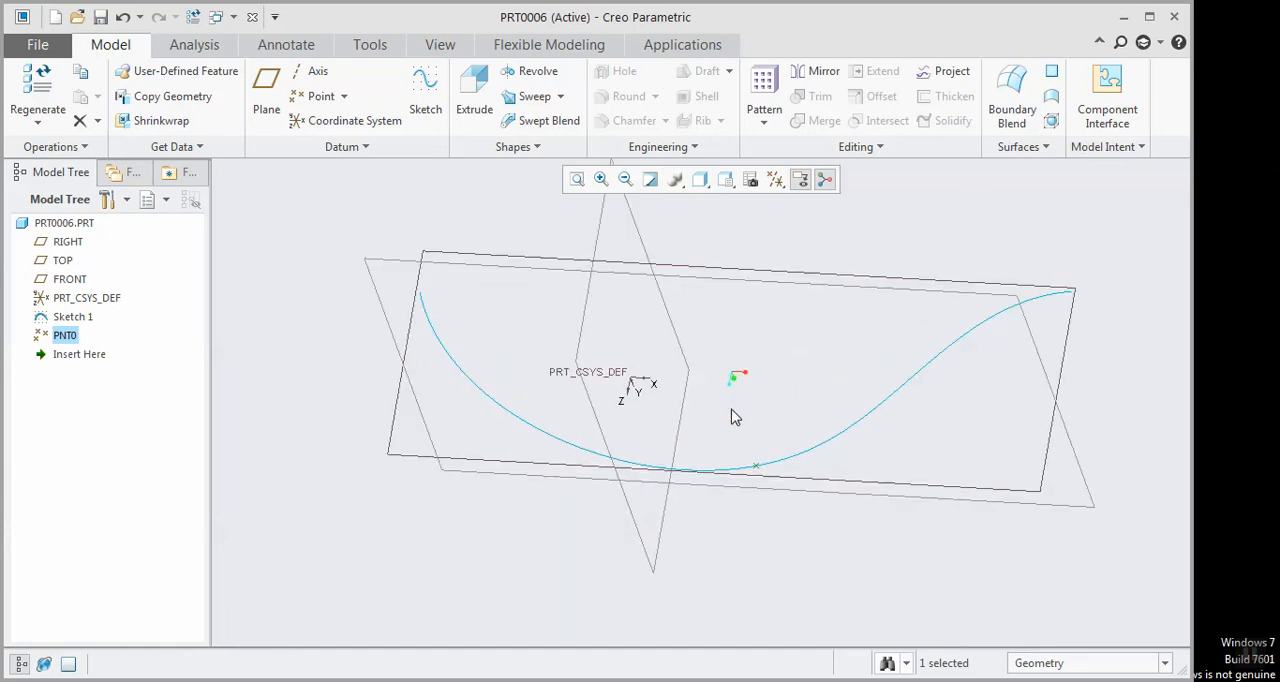
click(545, 120)
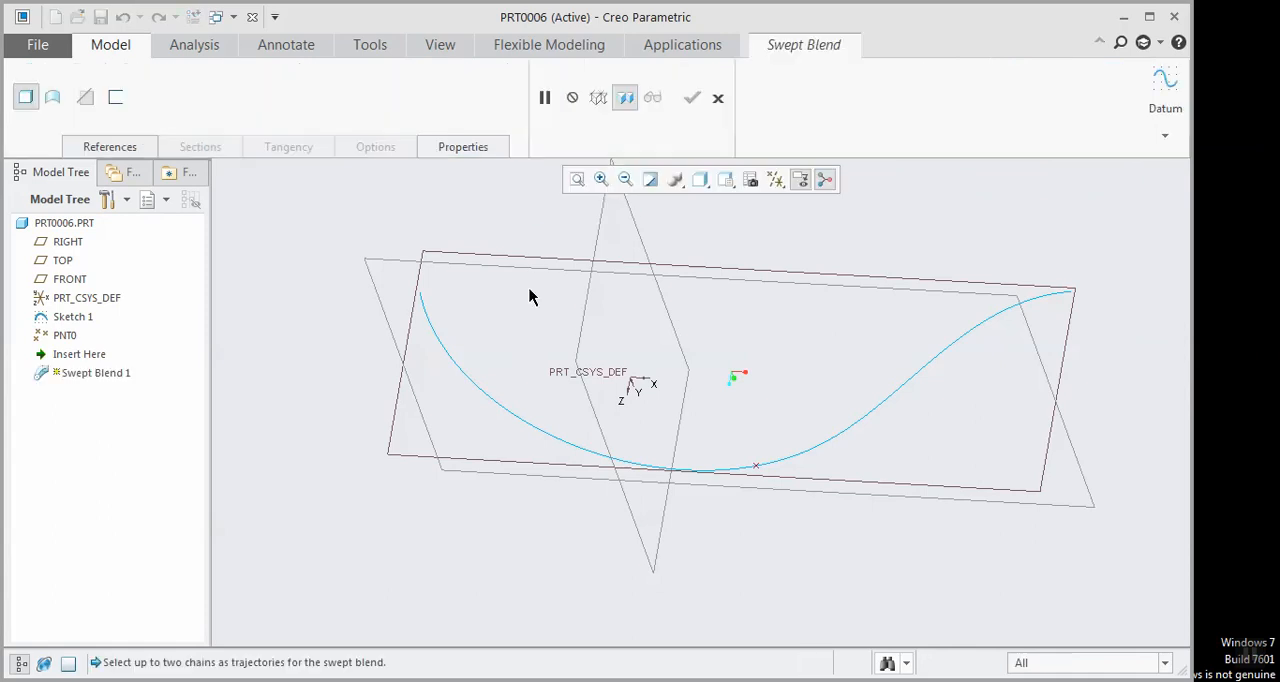
click(472, 387)
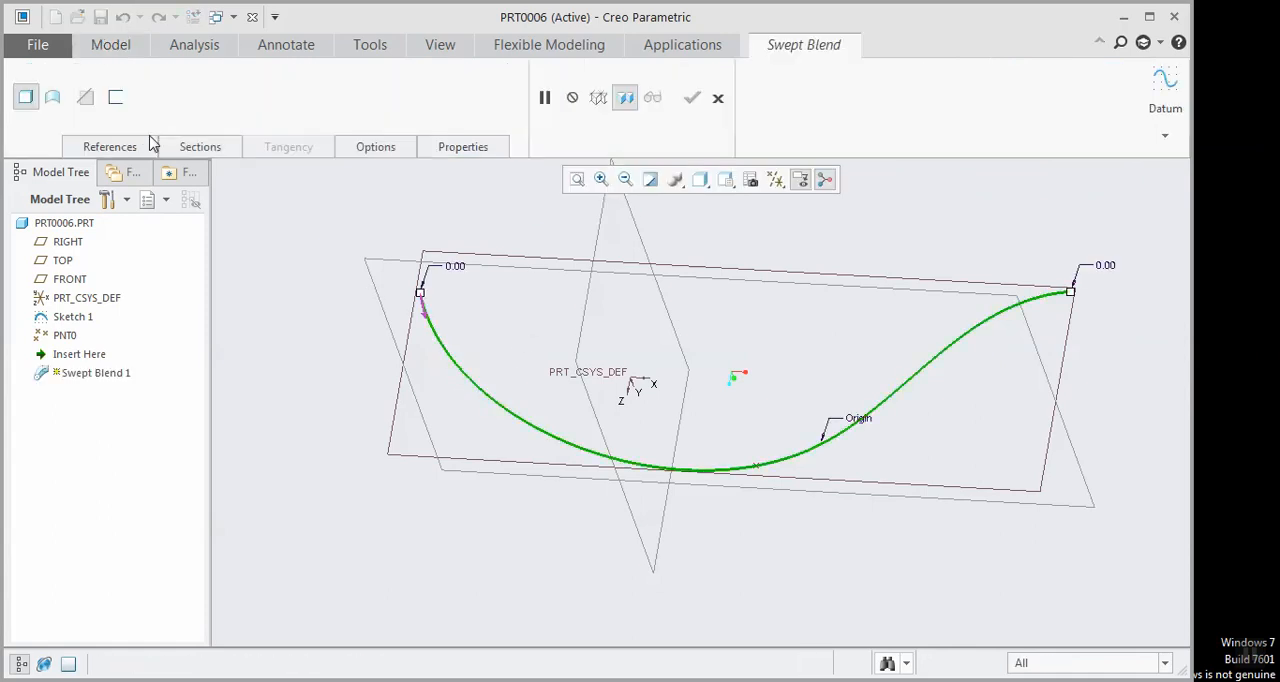
click(190, 148)
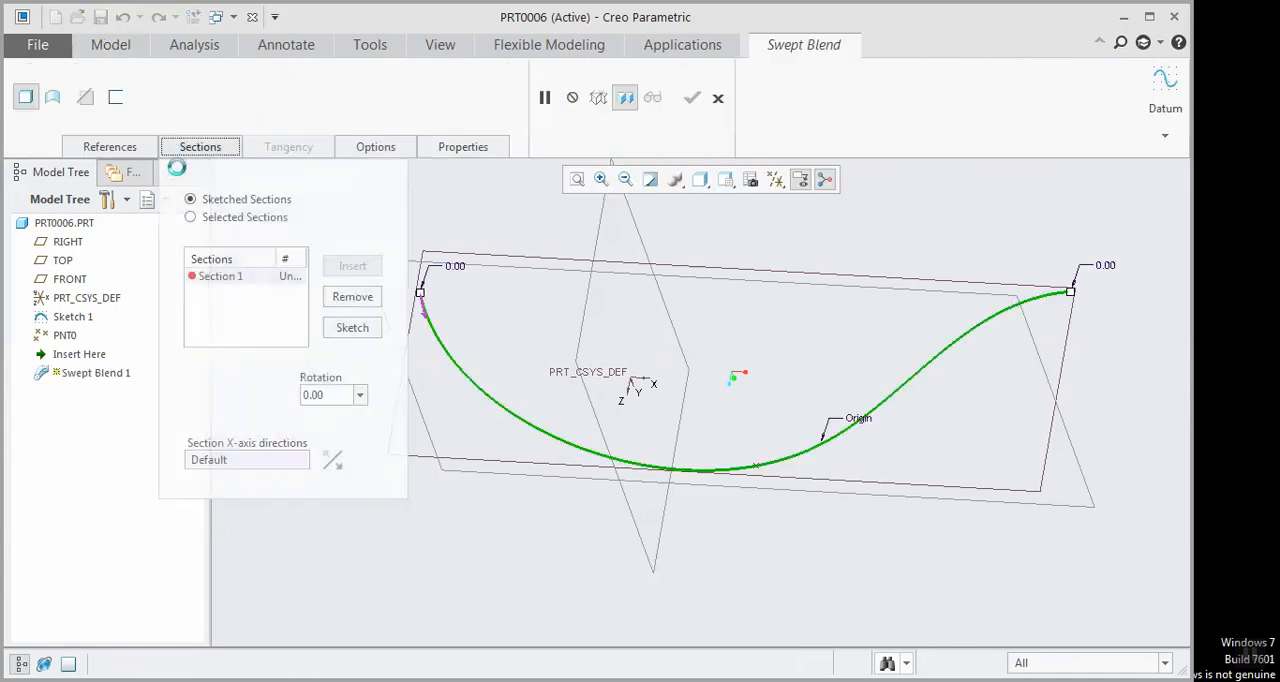
Sketch Section 1 as a circle centred on the trajectory's start point
click(352, 328)
click(341, 121)
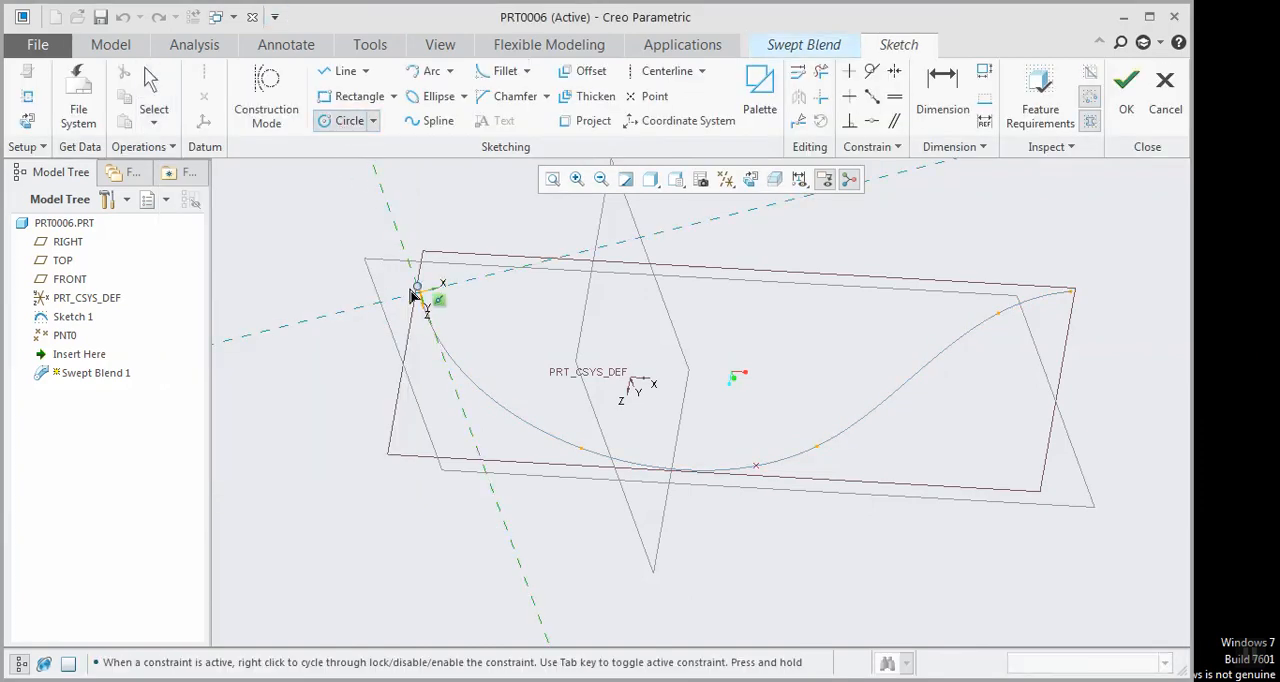
click(420, 292)
click(381, 311)
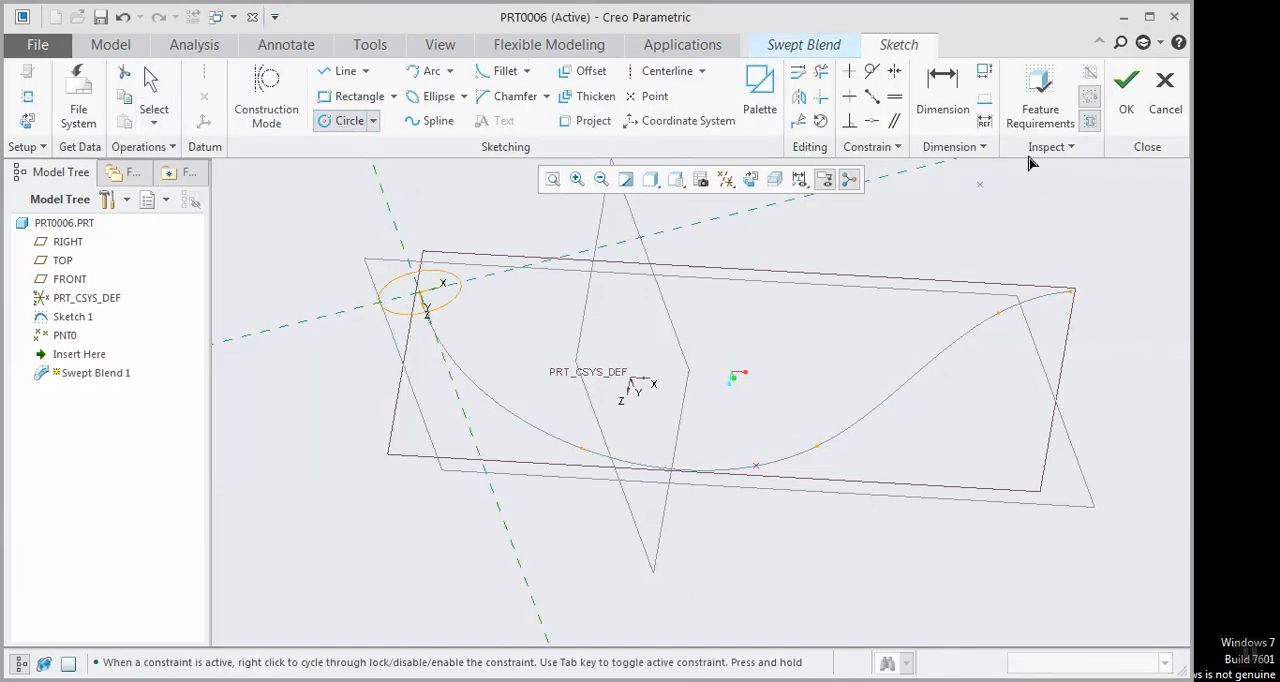
click(1126, 84)
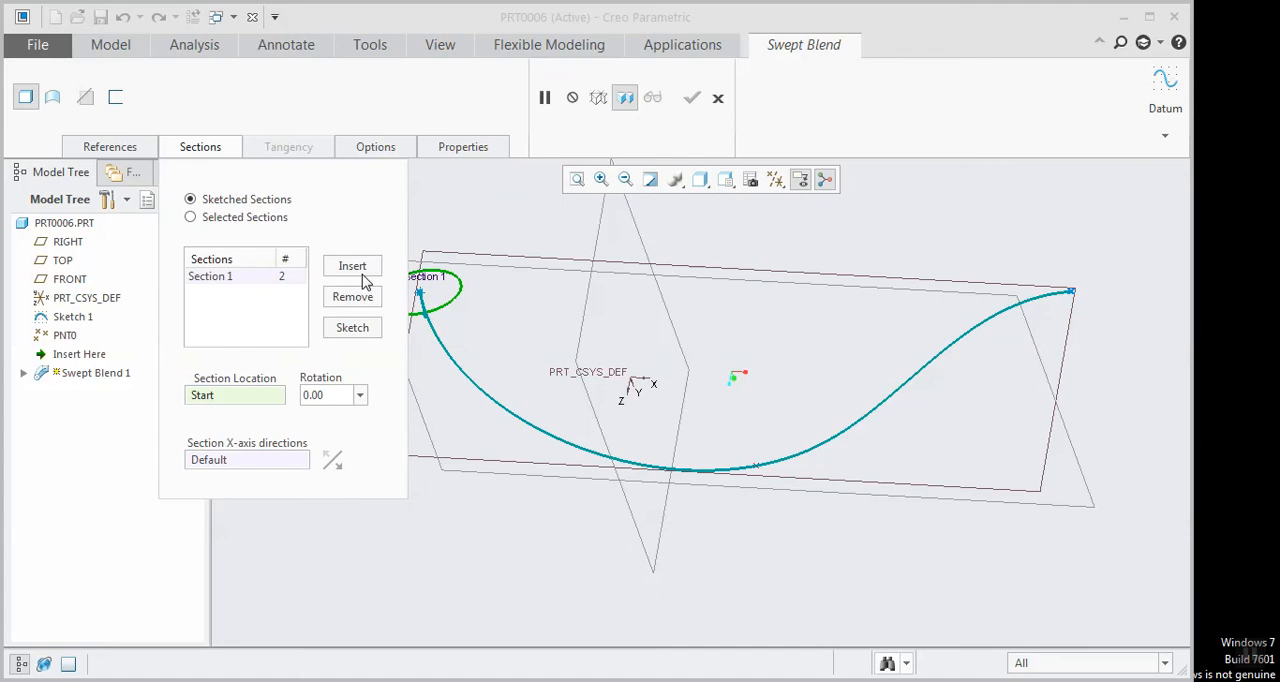
Insert Section 2 at datum point PNT0 and sketch it as a circle smaller than Section 1, centred on that point
click(360, 270)
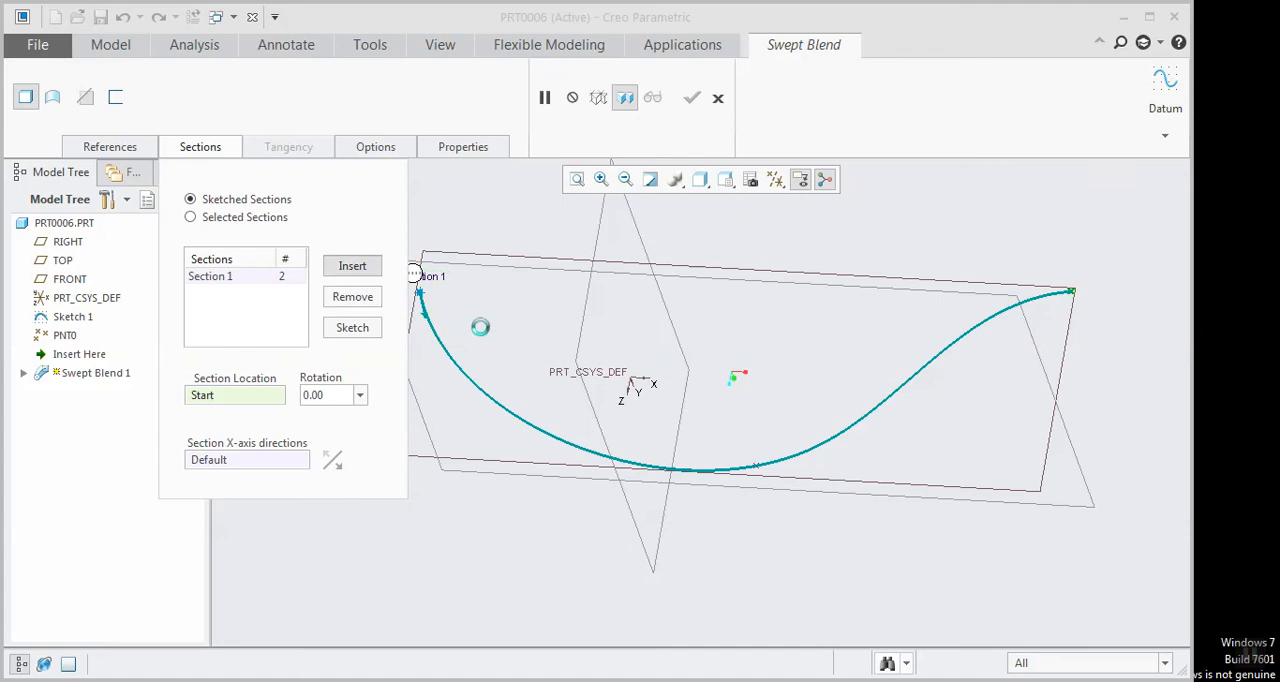
click(755, 468)
click(352, 328)
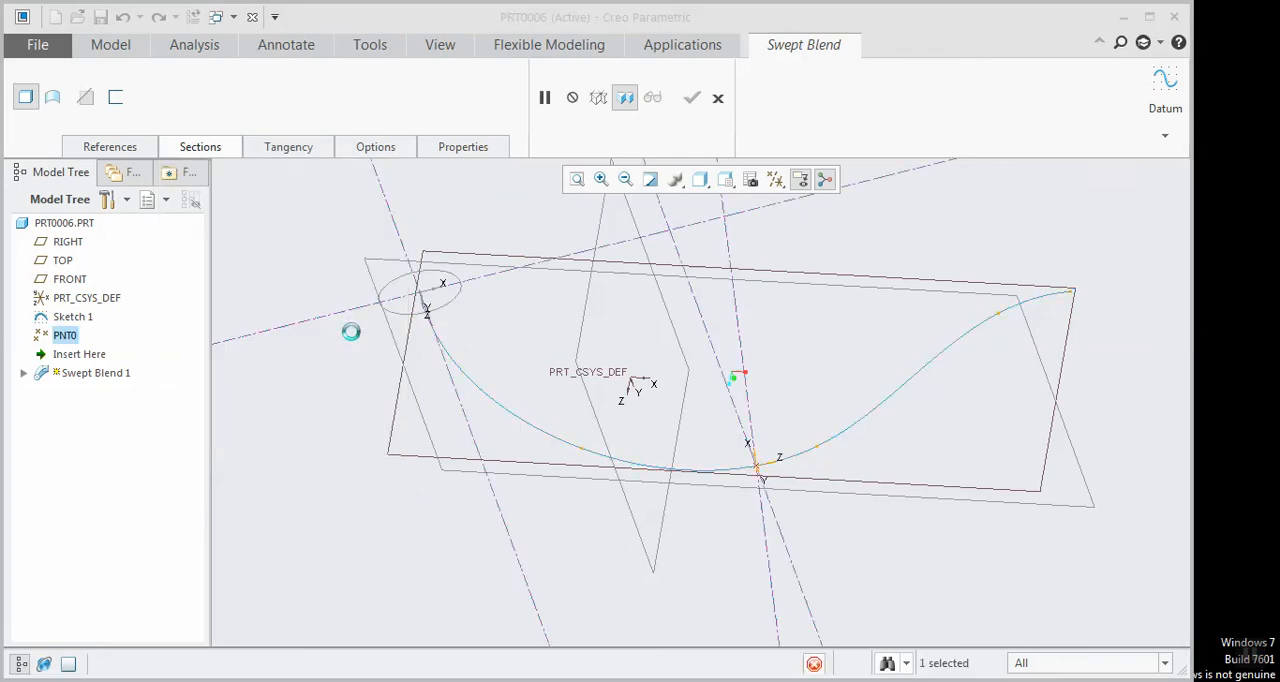
click(345, 120)
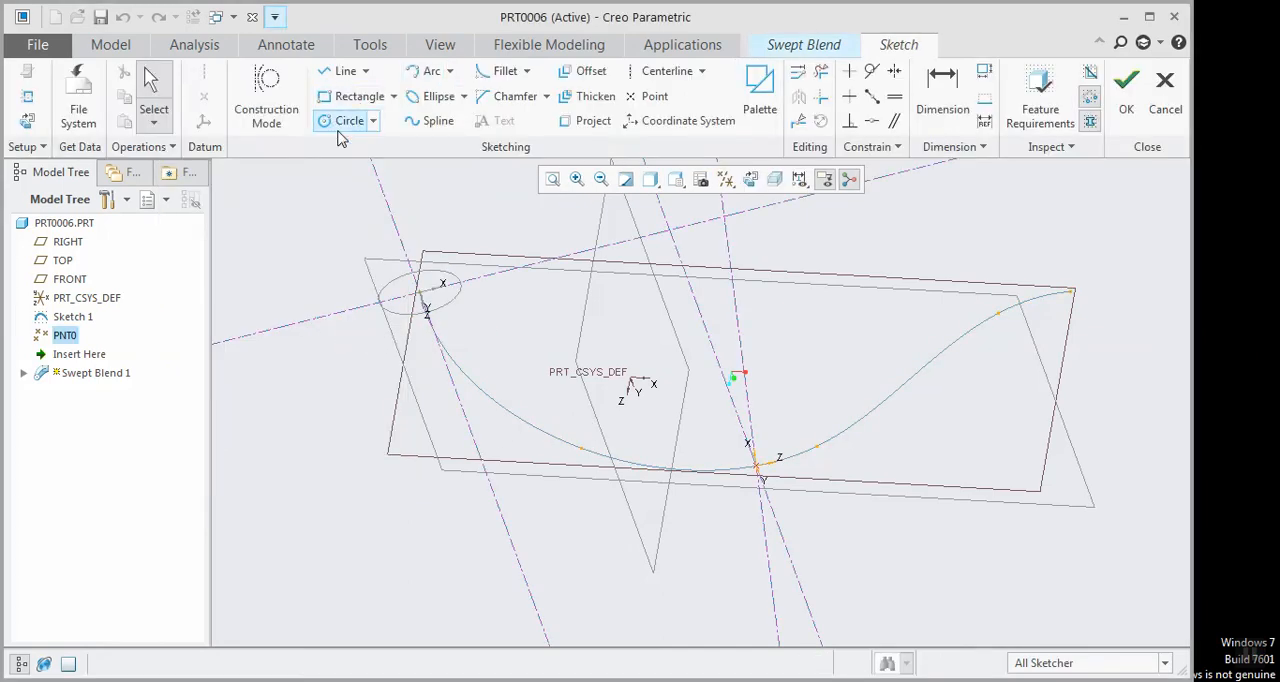
click(757, 470)
mouse_move(760, 506)
middle_down()
mouse_move(777, 483)
mouse_move(791, 489)
middle_up()
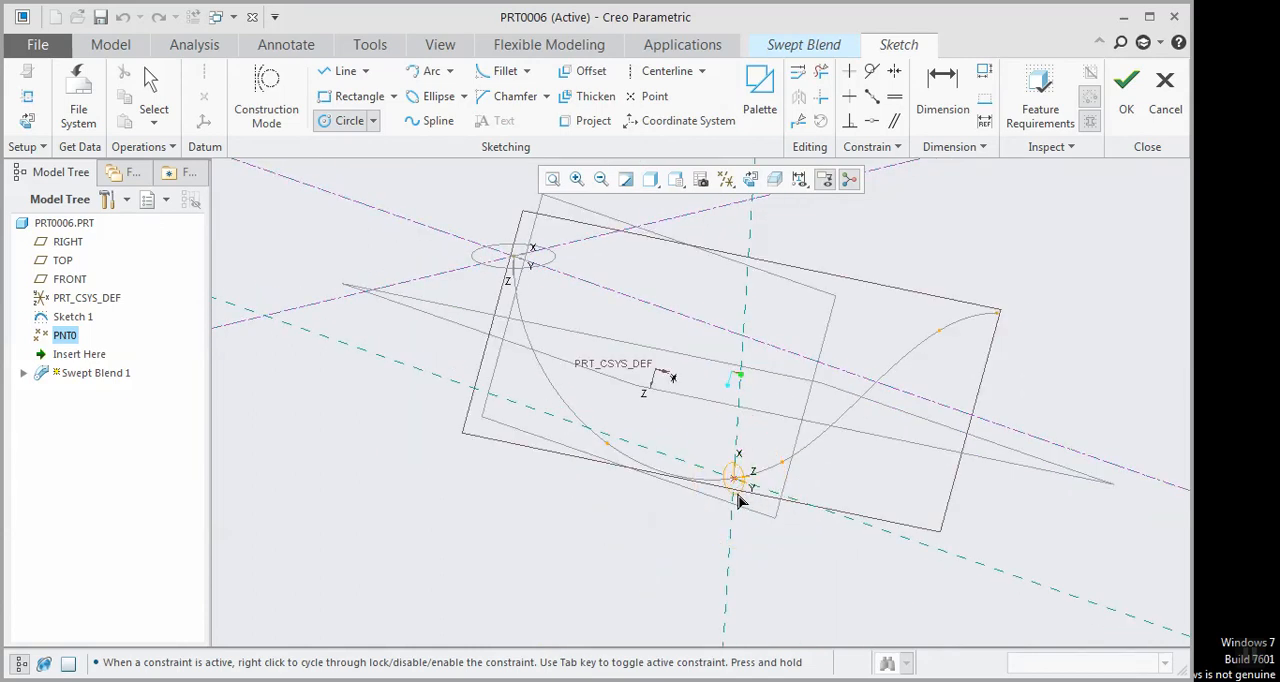
click(747, 504)
click(1122, 96)
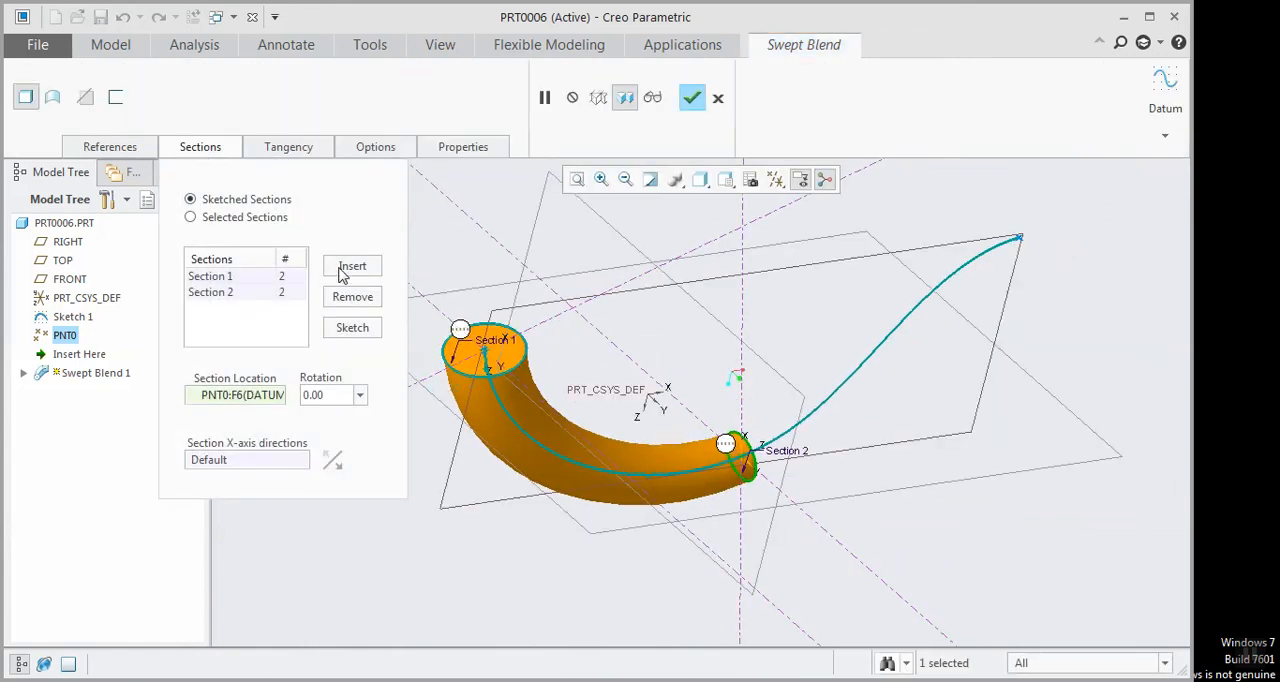
Insert Section 3 at the trajectory's end, sketch it as a circle larger than Section 2 centred on the endpoint, and complete the swept blend
click(342, 270)
click(1018, 243)
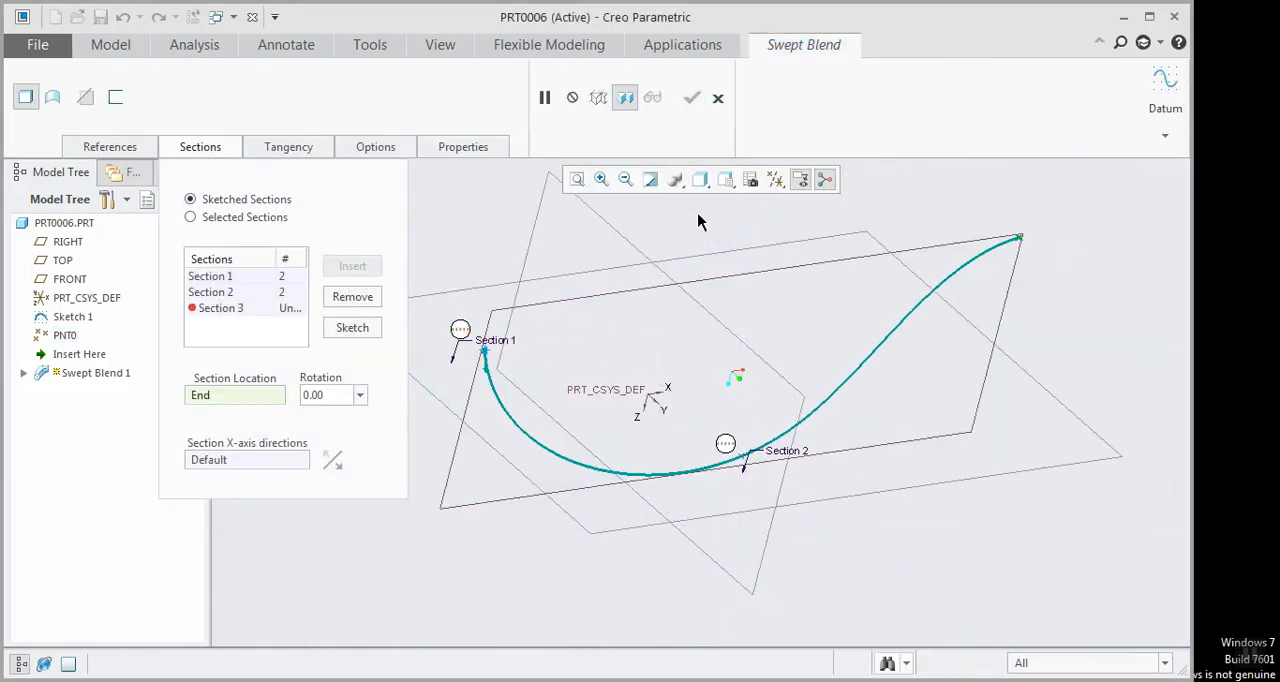
click(352, 328)
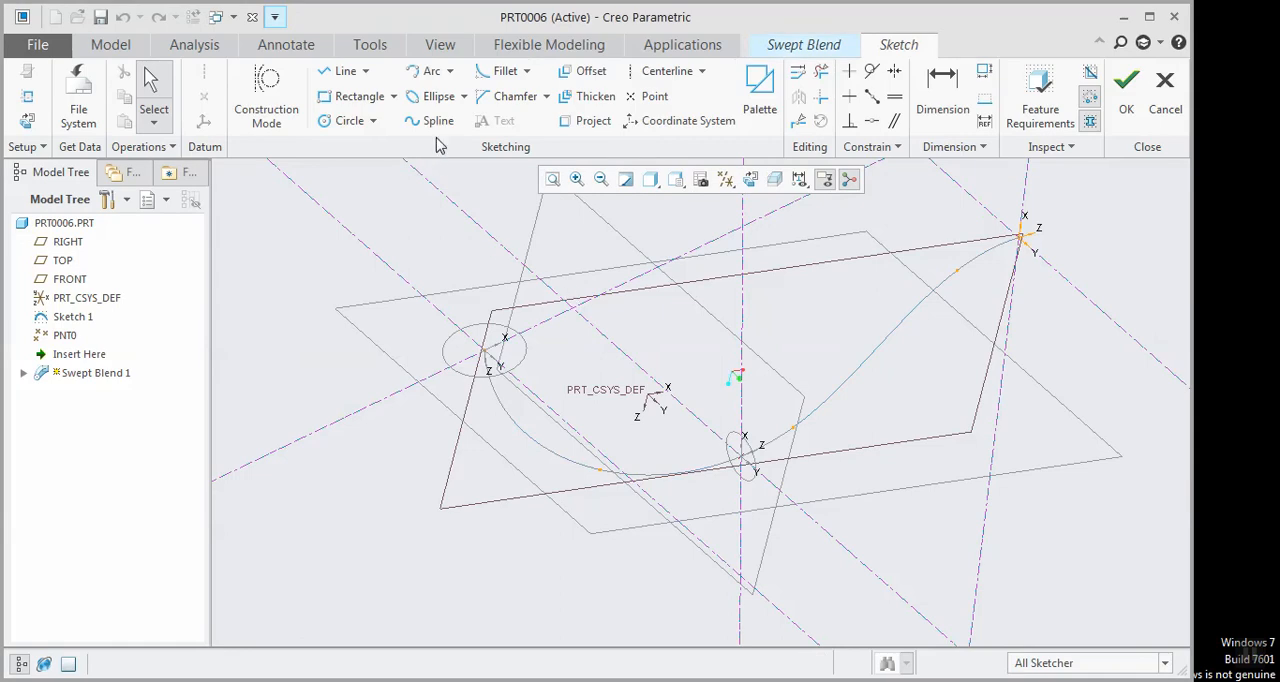
click(345, 120)
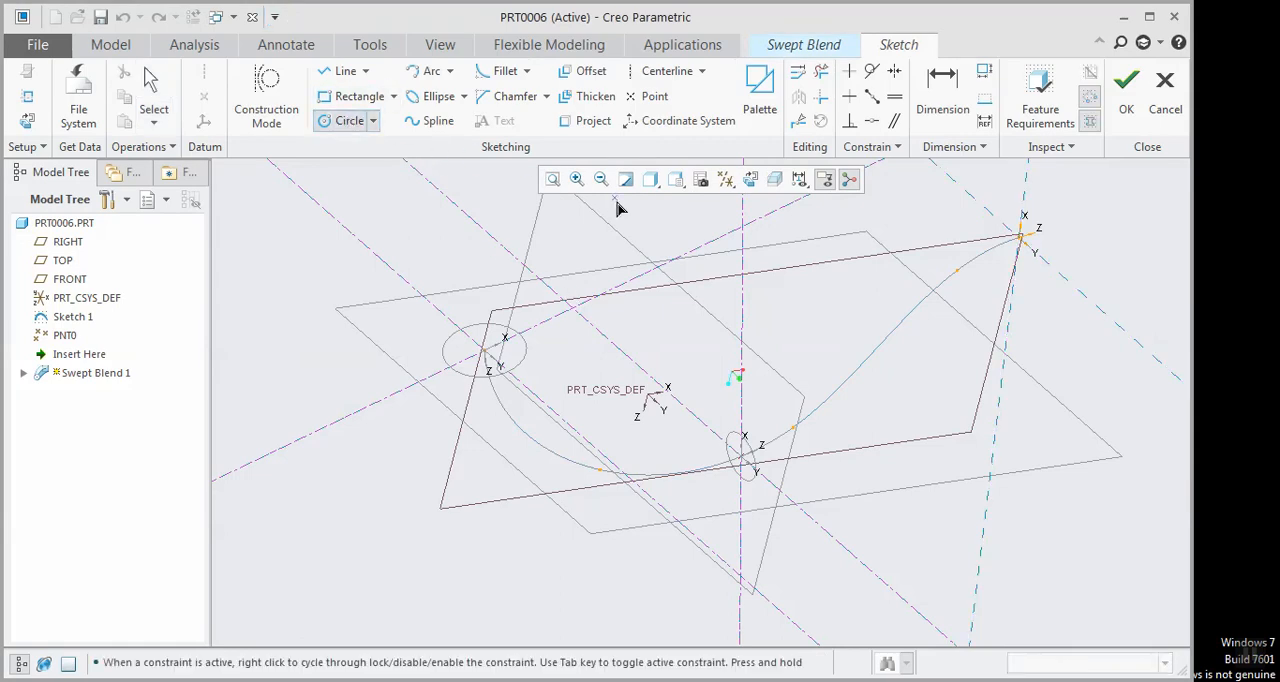
click(1020, 236)
click(1066, 195)
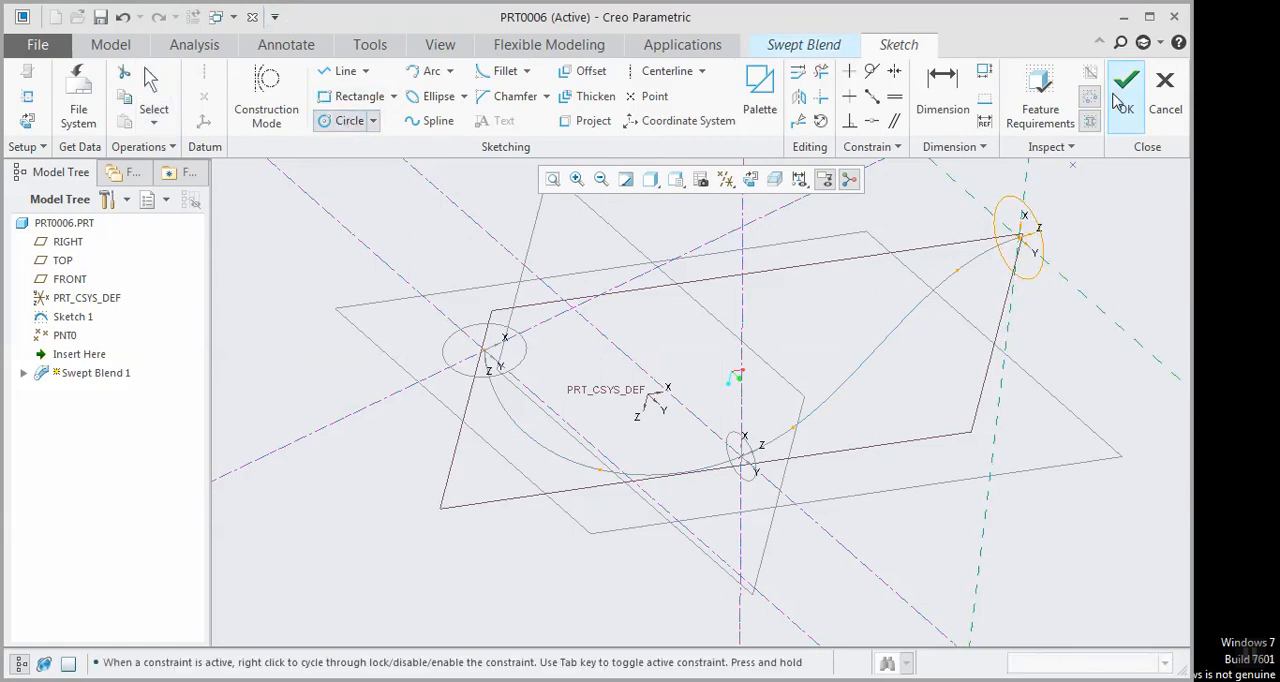
click(1126, 80)
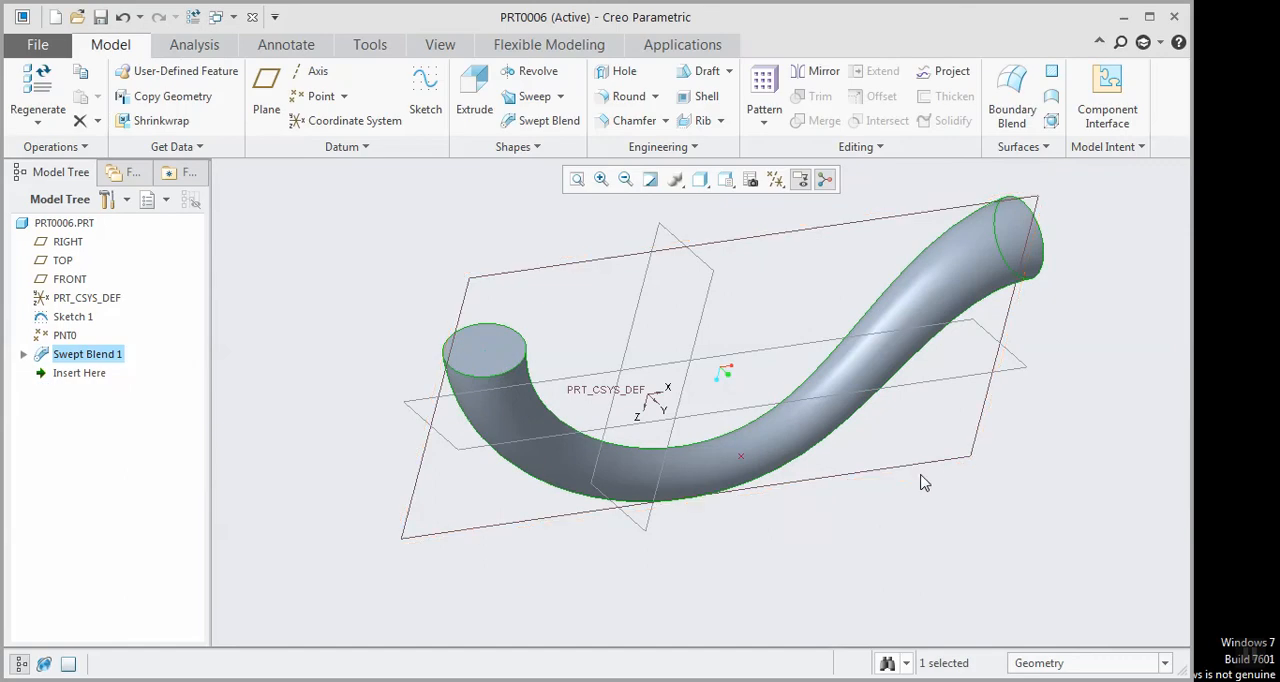
click(922, 474)
middle_drag(922, 474, 919, 416)
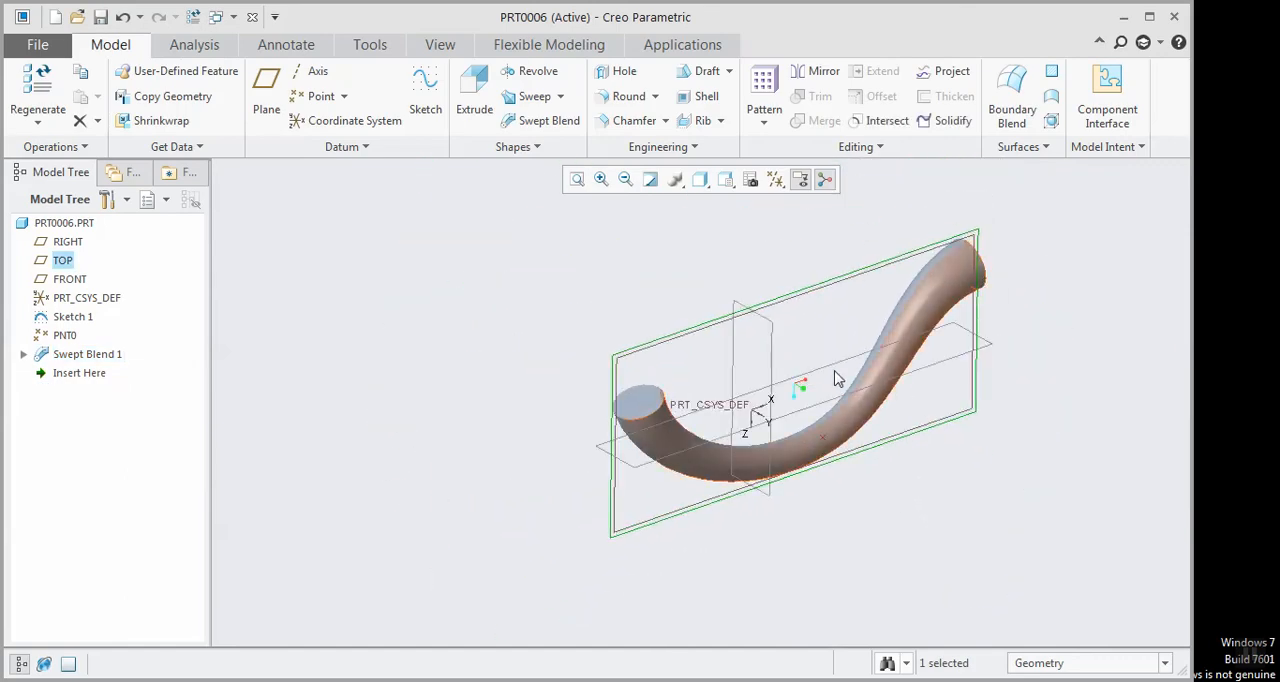
scroll(834, 374, down, 1)
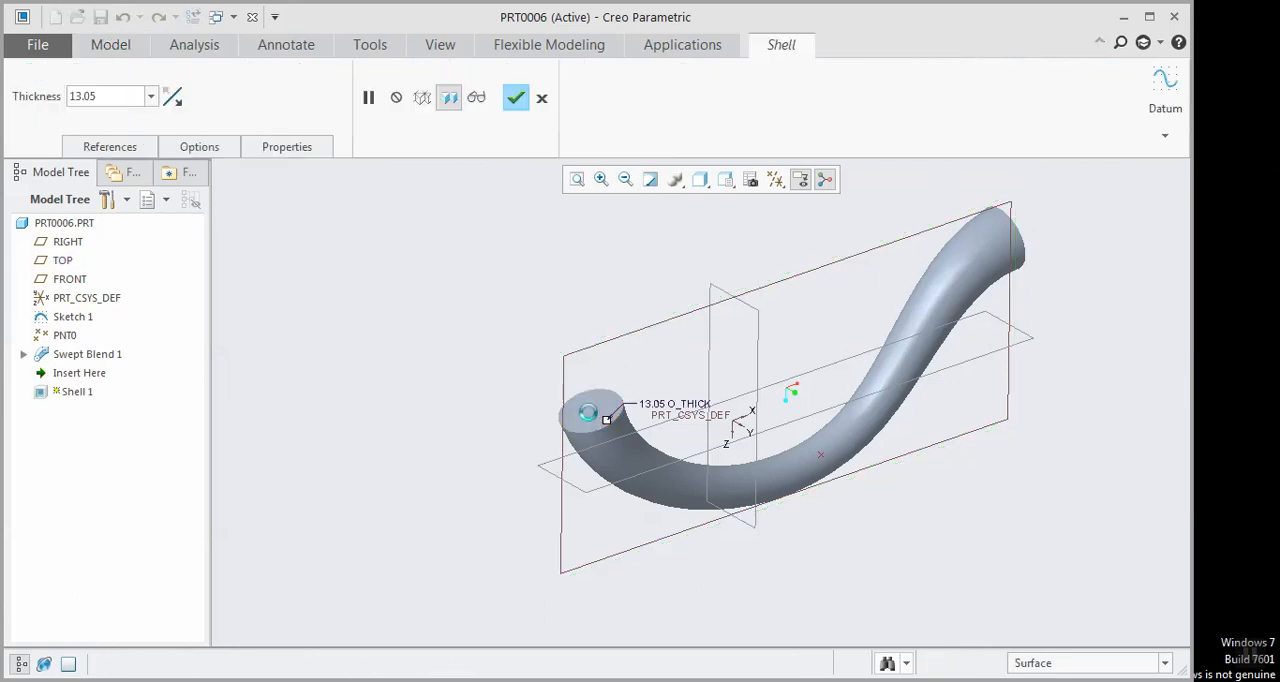
click(598, 410)
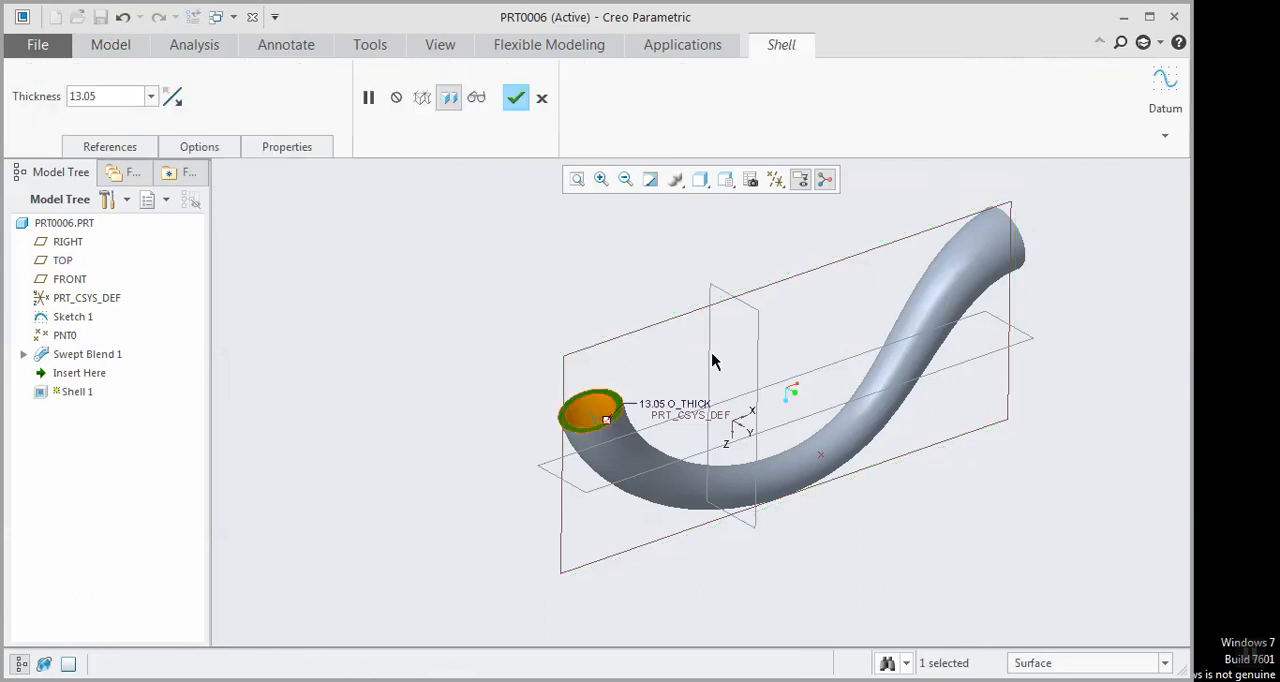
click(542, 98)
click(638, 385)
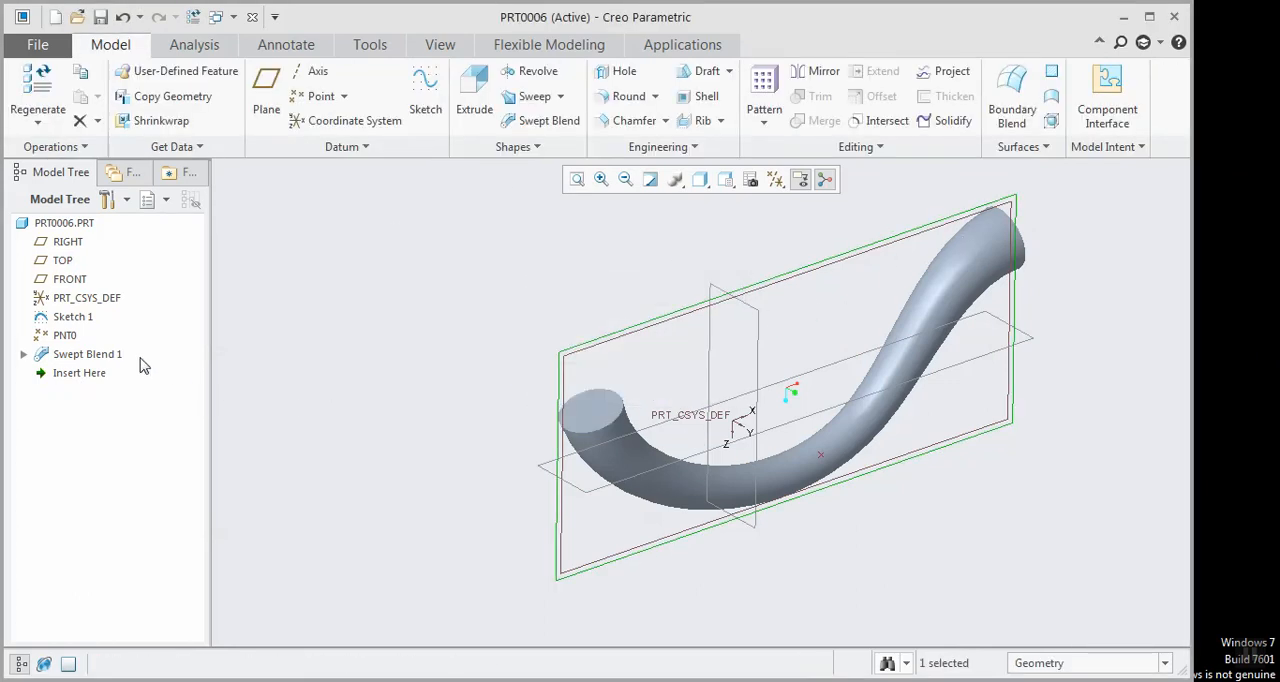
Redefine the swept blend as a thin-walled feature with a wall thickness of 3
click(105, 355)
click(134, 237)
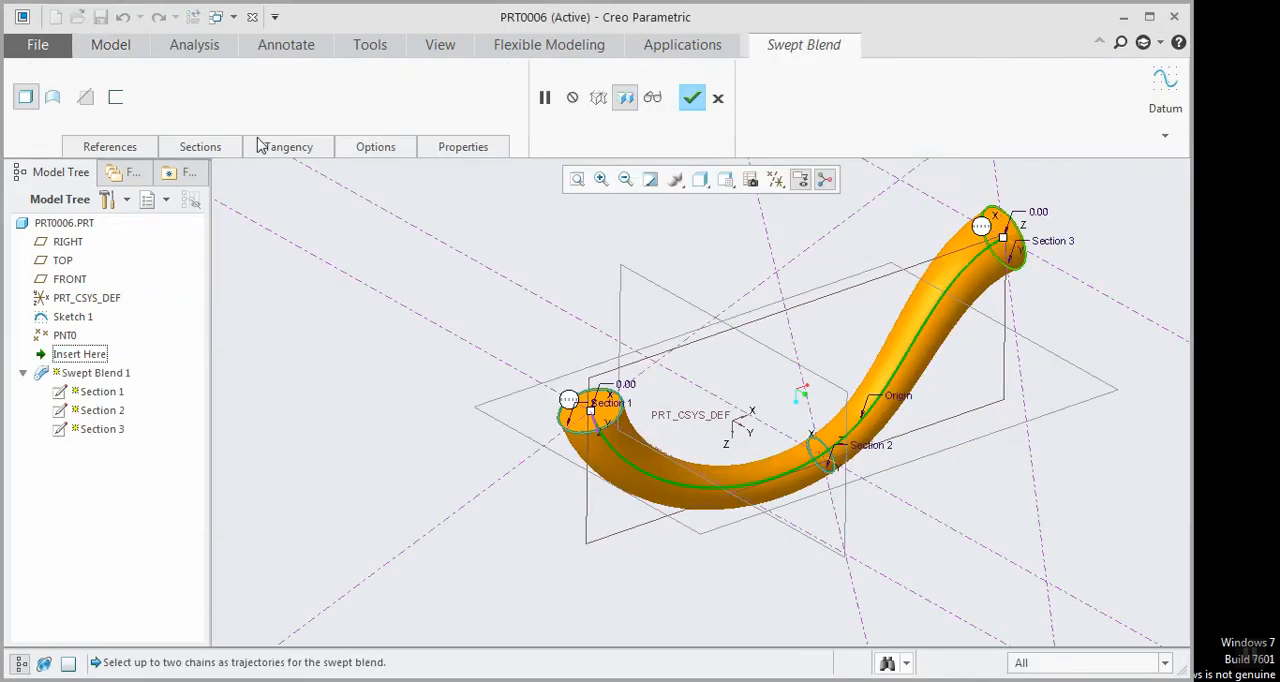
click(116, 98)
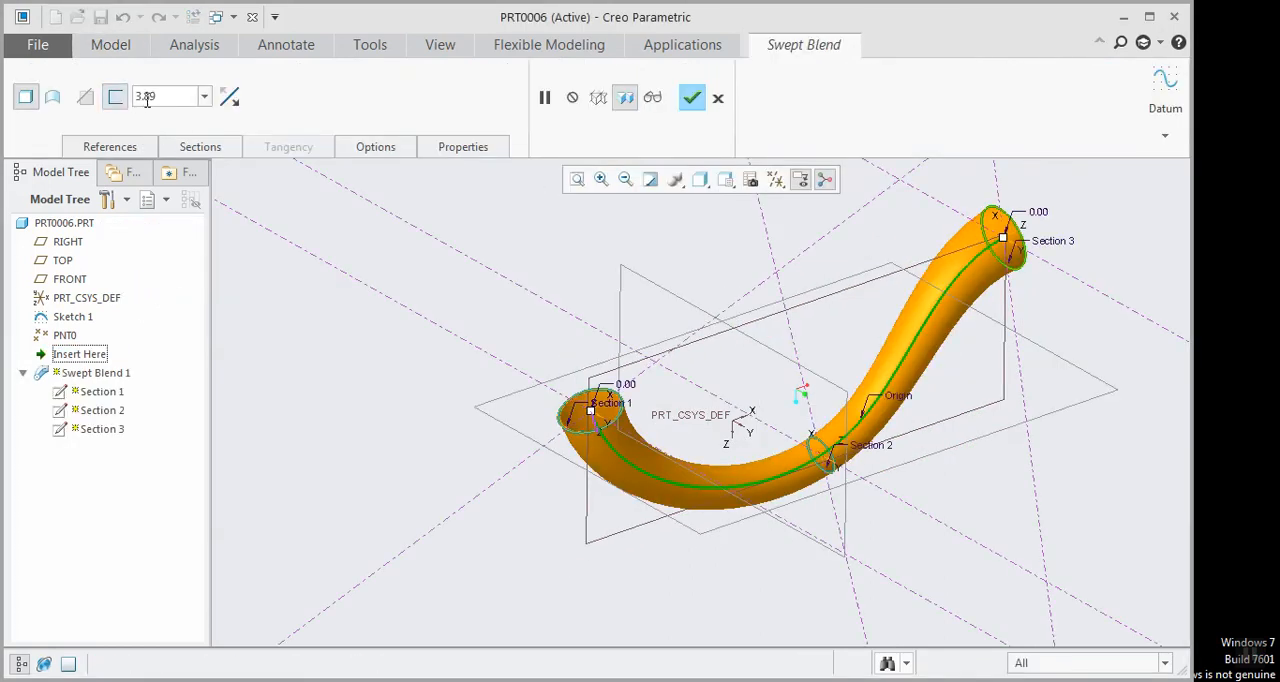
double_click(147, 97)
text(3)
click(688, 105)
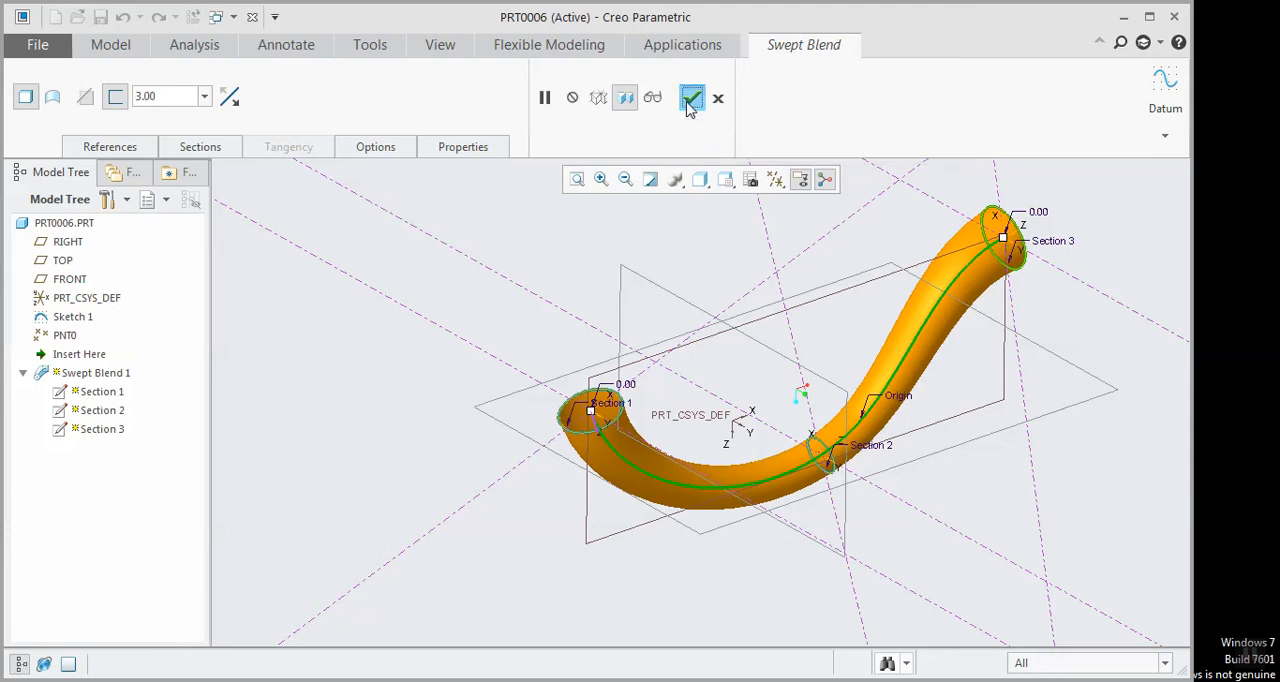
Reopen the swept blend's definition, review its section settings and the sketched and selected section options, and accept the feature
scroll(809, 325, up, 2)
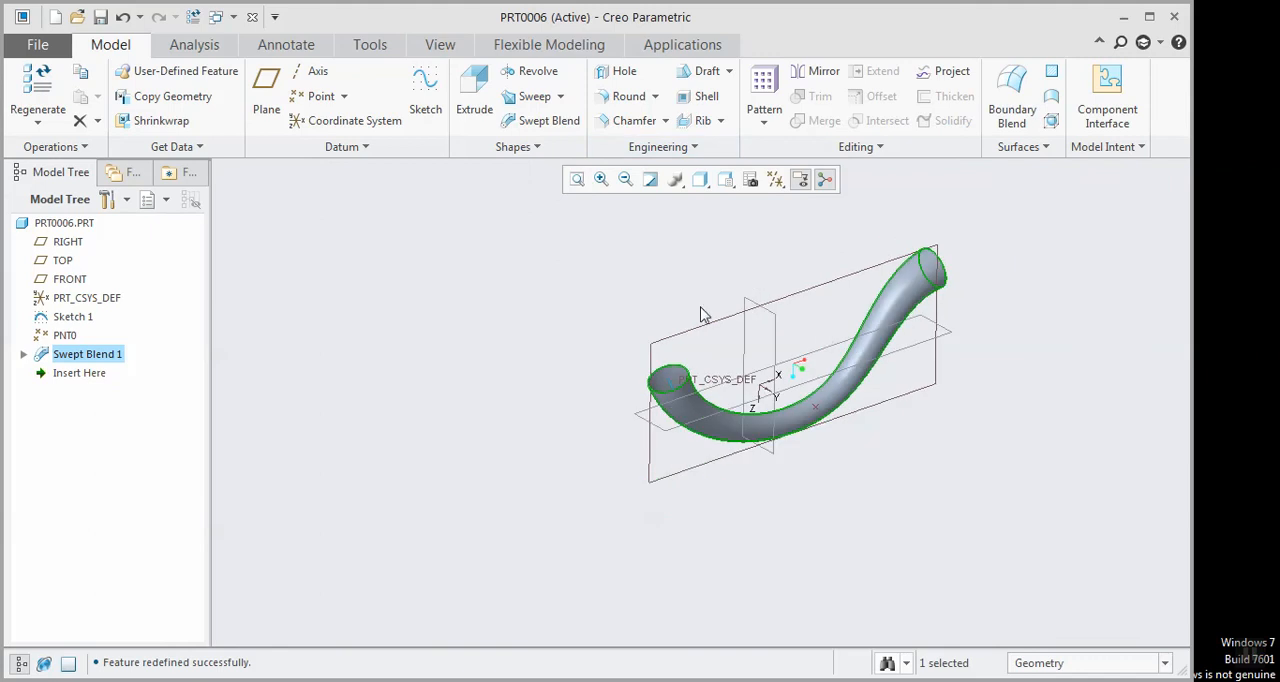
scroll(630, 270, down, 2)
scroll(845, 272, down, 2)
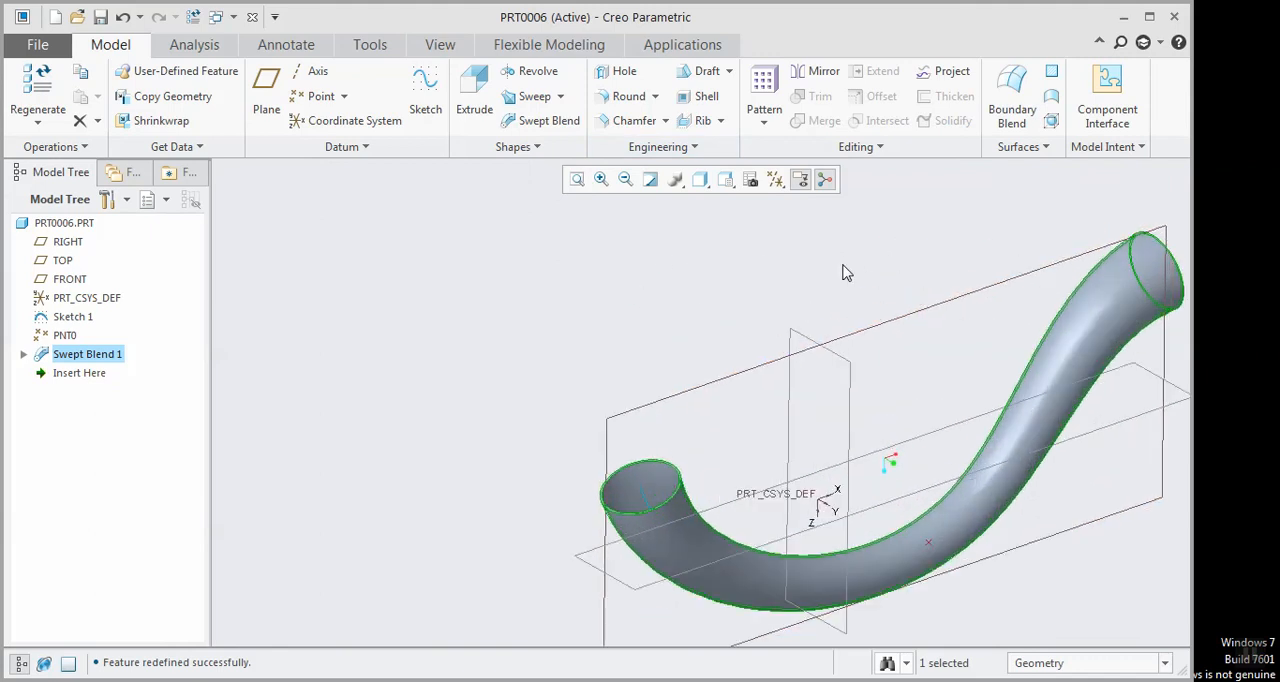
click(125, 360)
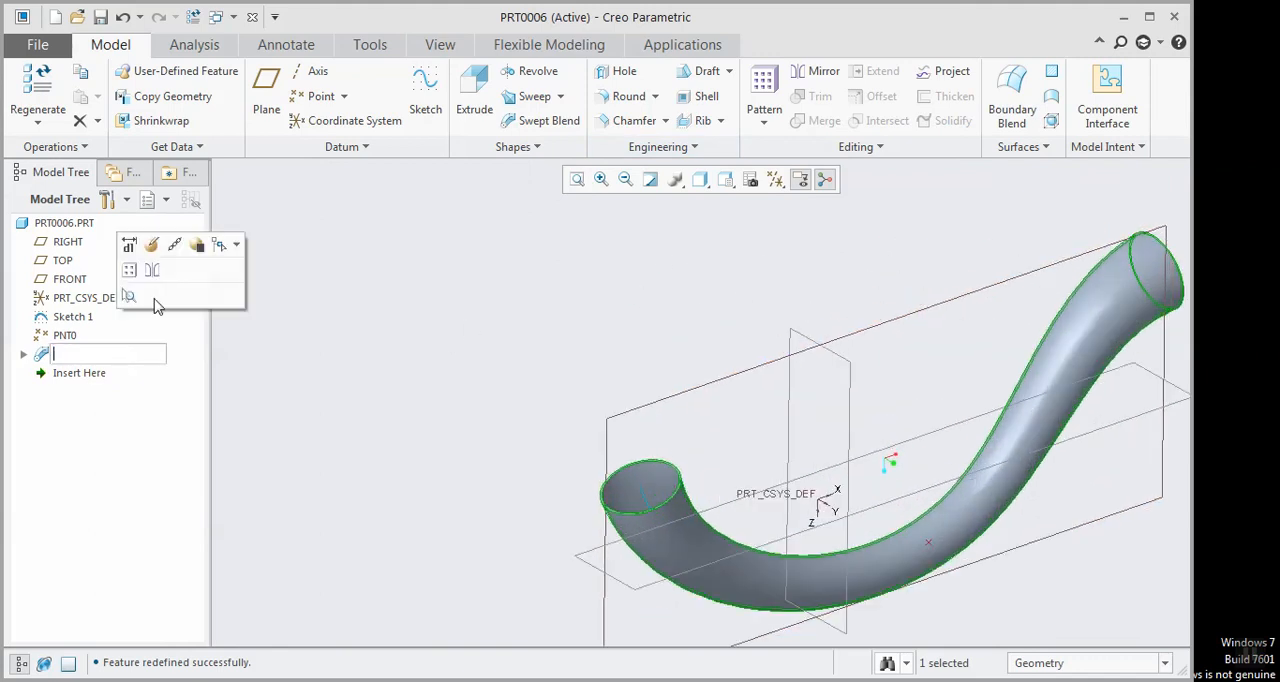
click(160, 247)
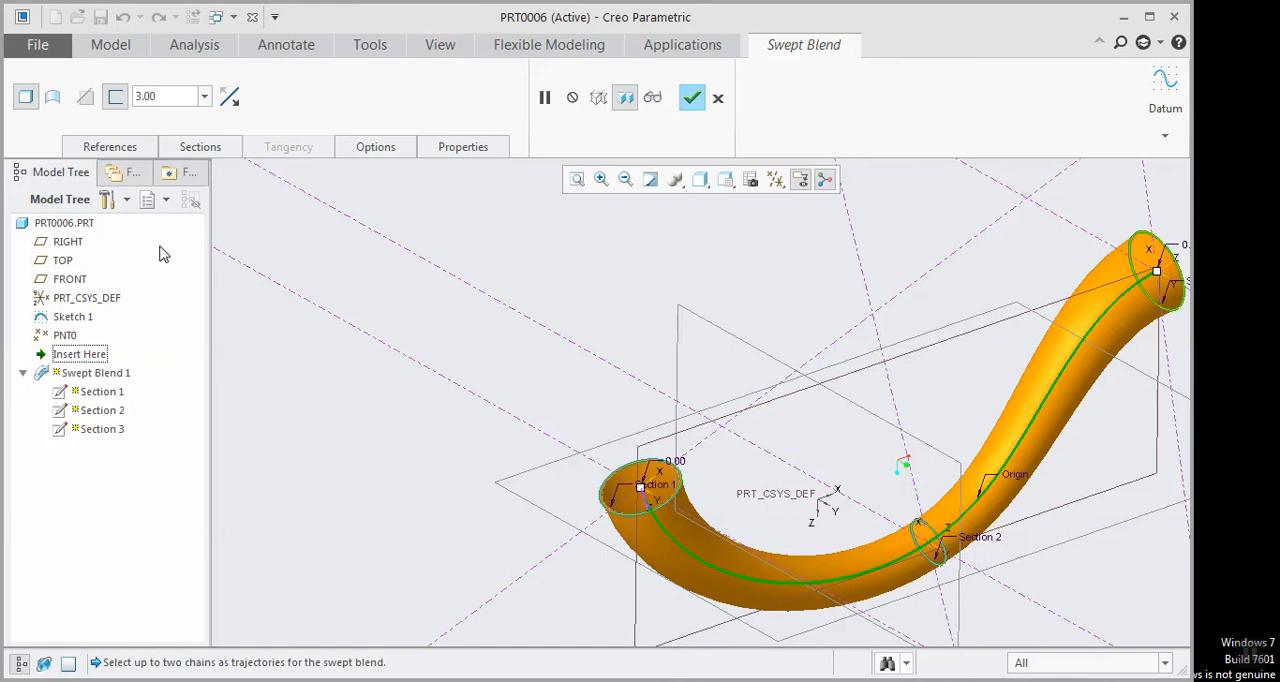
click(190, 148)
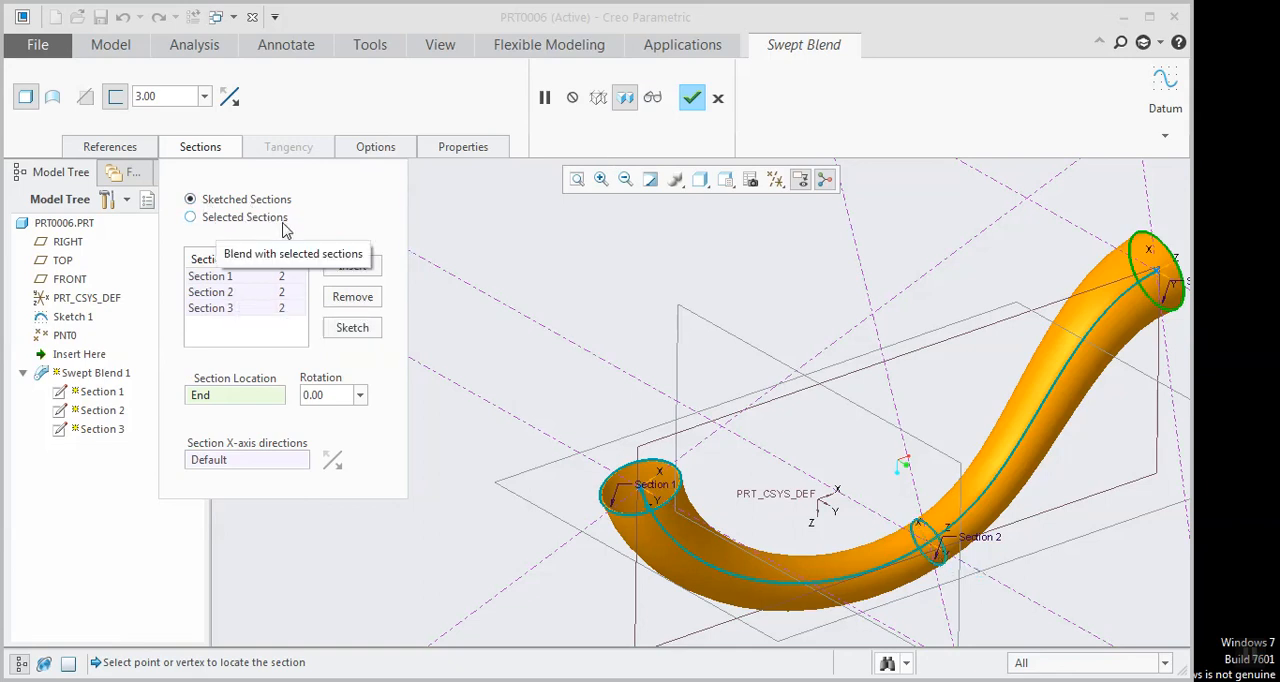
click(692, 99)
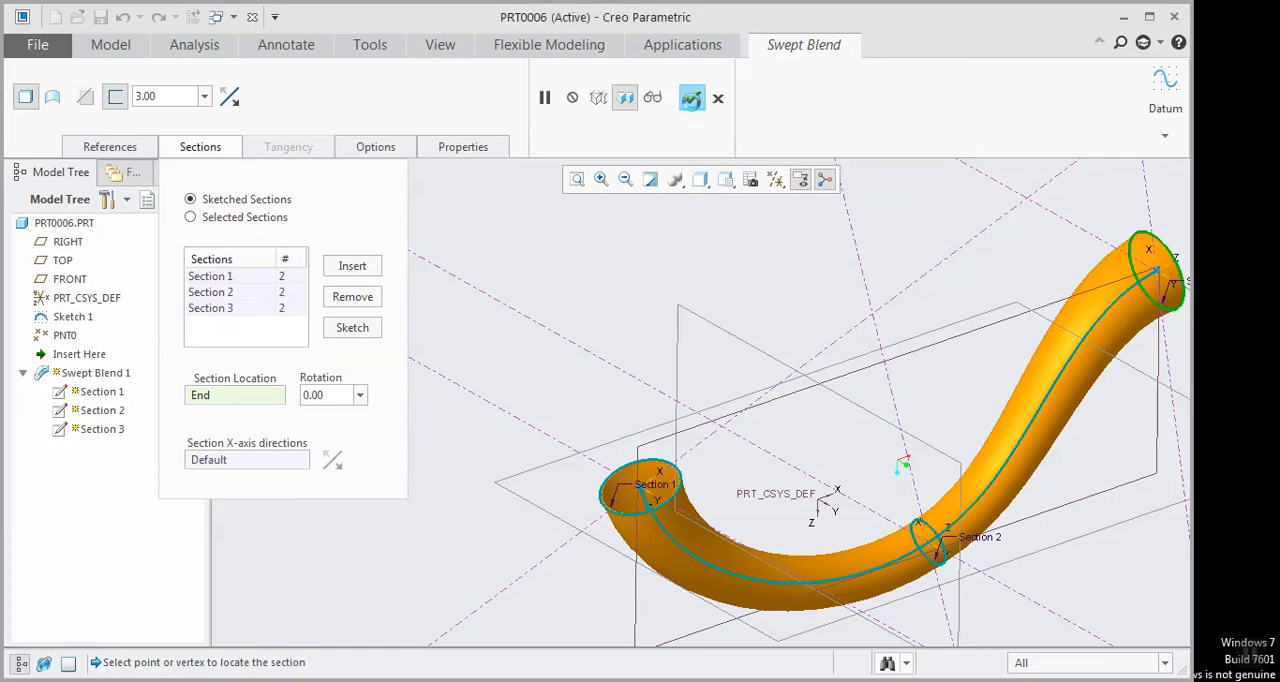